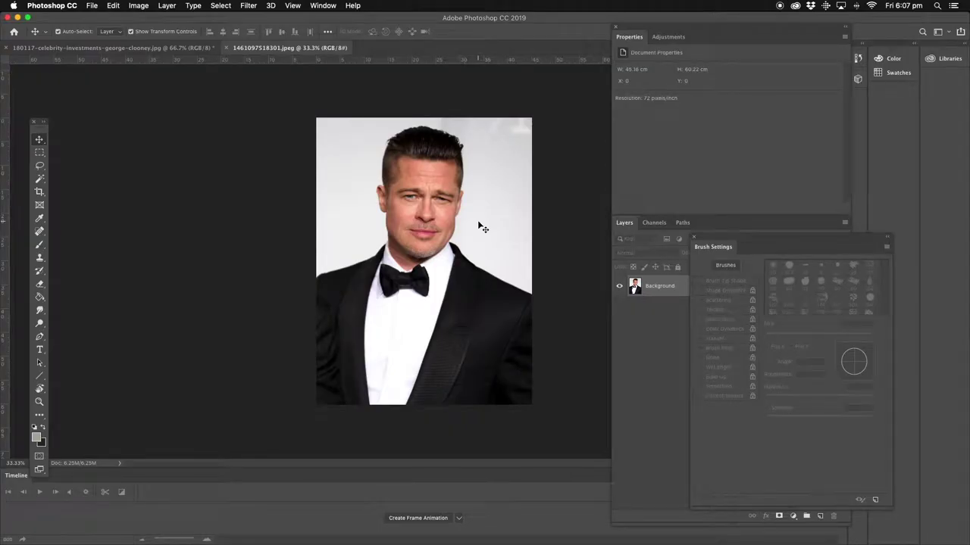
- Zoom the bow-tie portrait 1461097518301.jpeg to 50% and compare its head with the one in the george-clooney photo
click(39, 402)
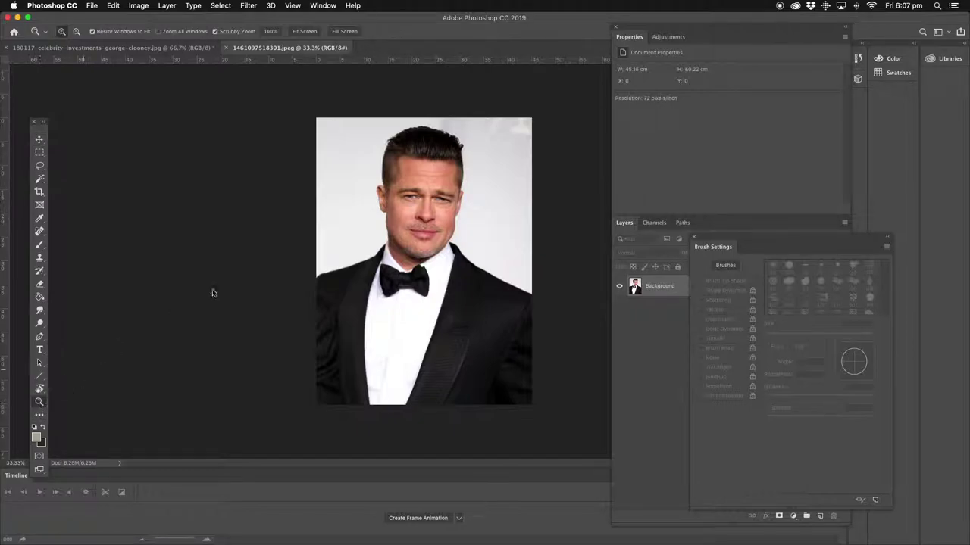
click(435, 157)
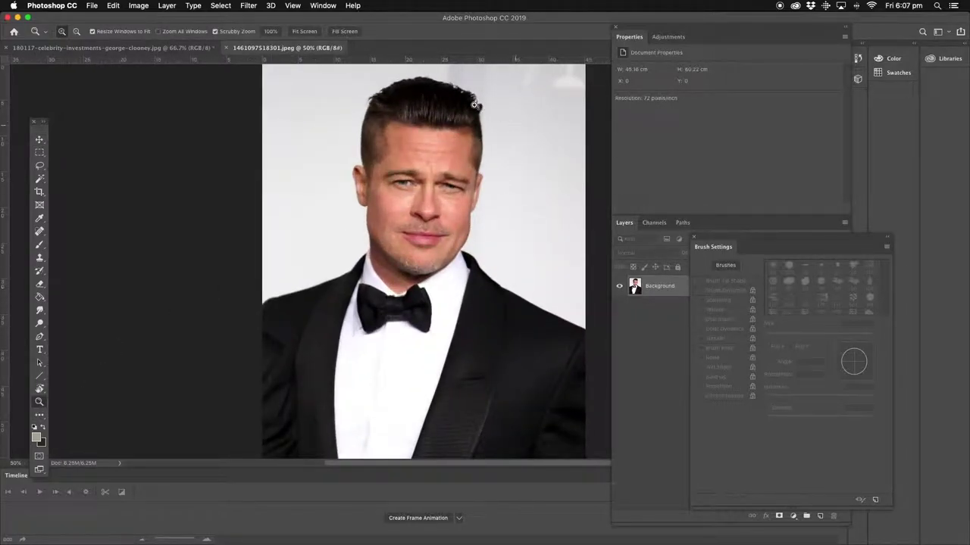
click(151, 50)
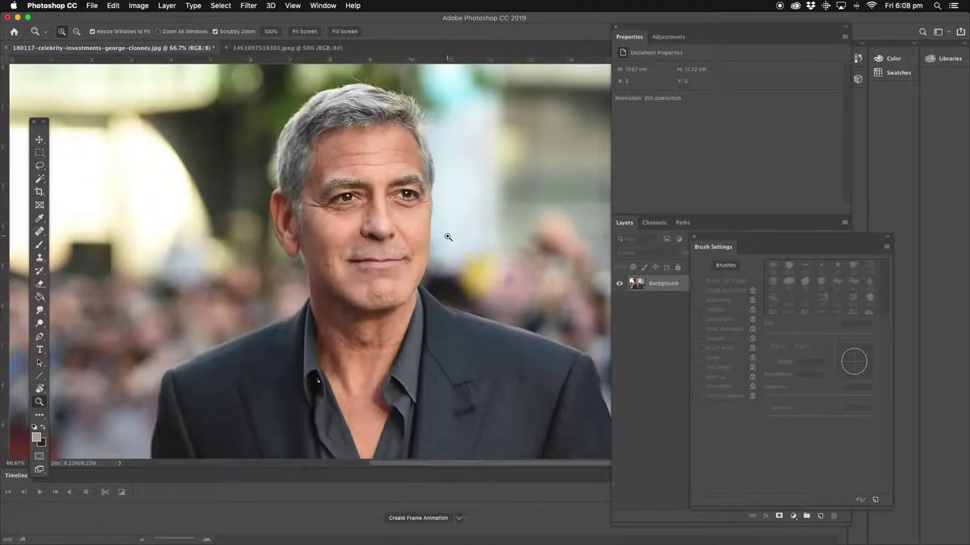
click(265, 48)
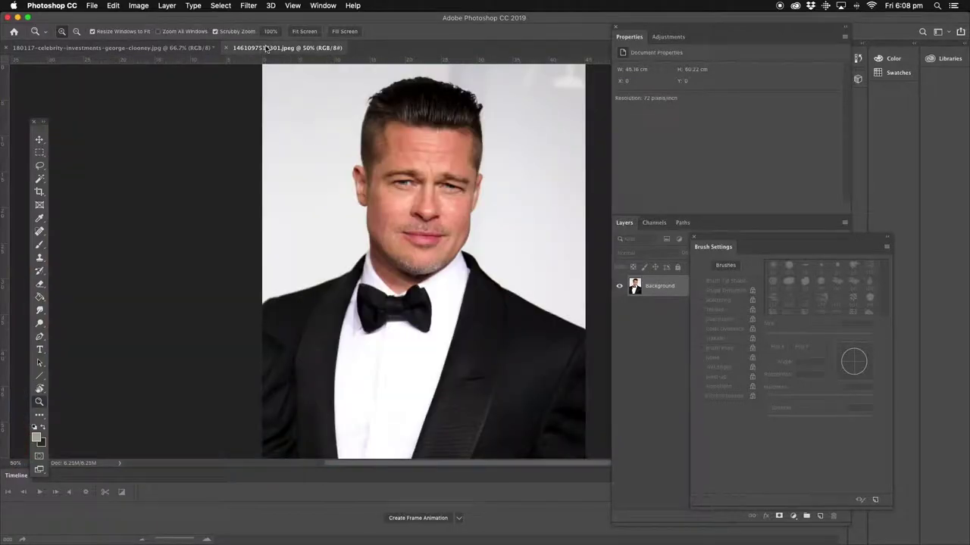
click(158, 50)
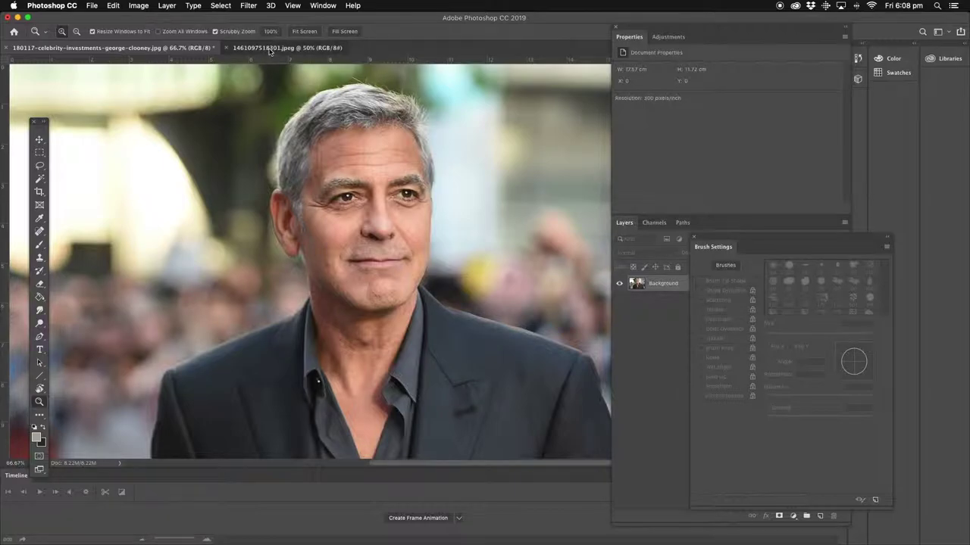
click(244, 48)
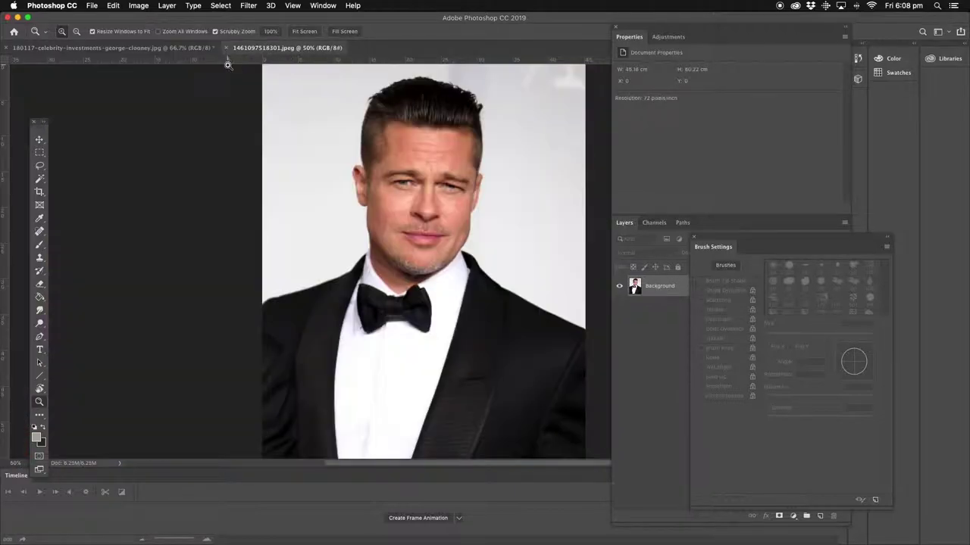
- Draw a loose freehand Lasso selection around the whole head in the bow-tie portrait, from hair down to collar
click(40, 165)
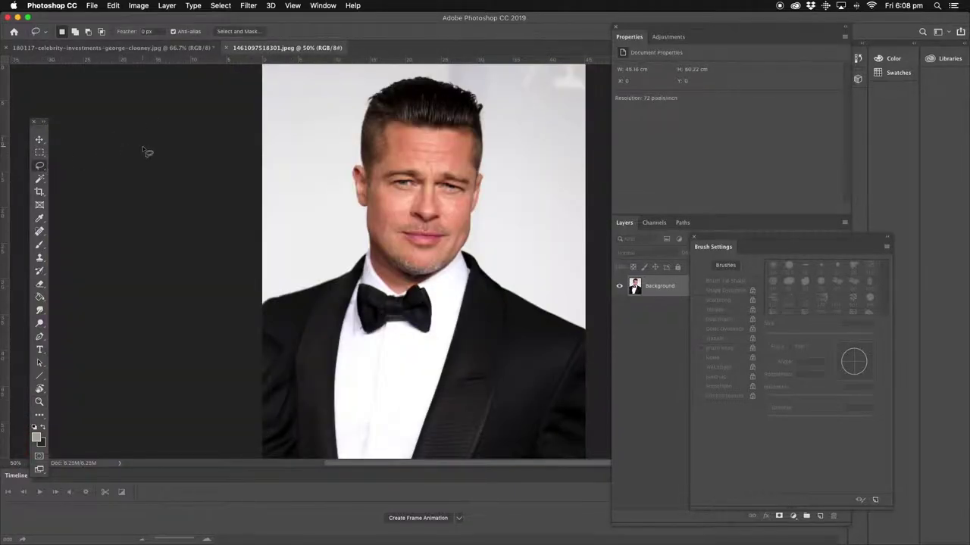
click(39, 167)
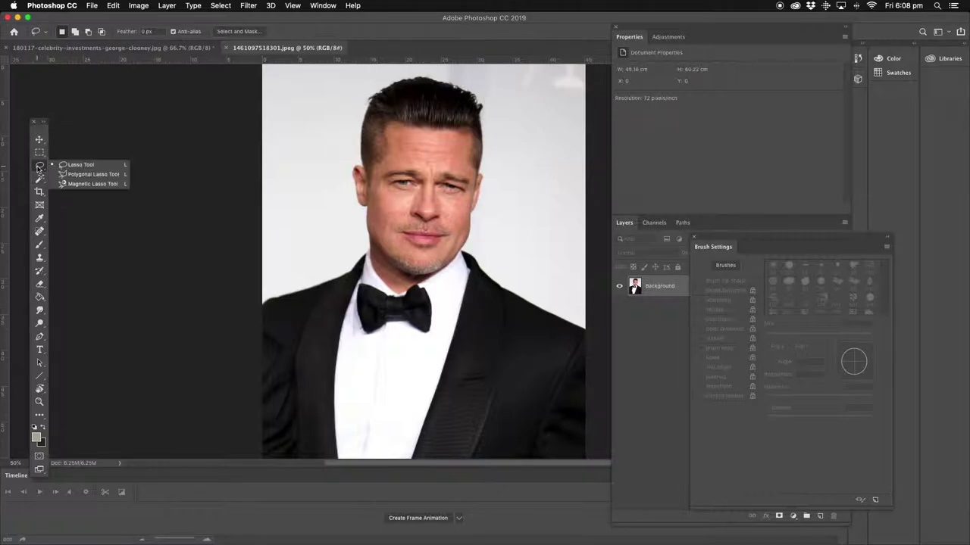
click(103, 166)
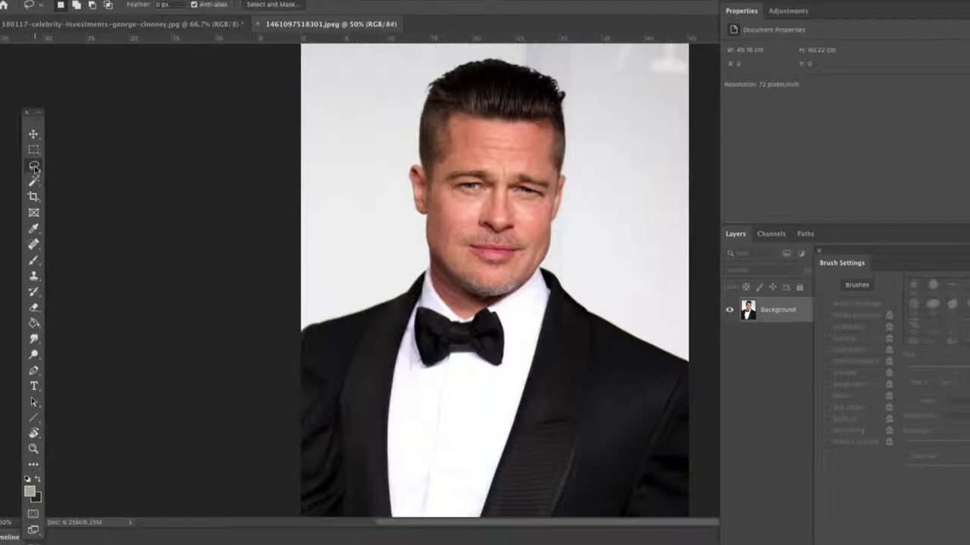
right_click(34, 167)
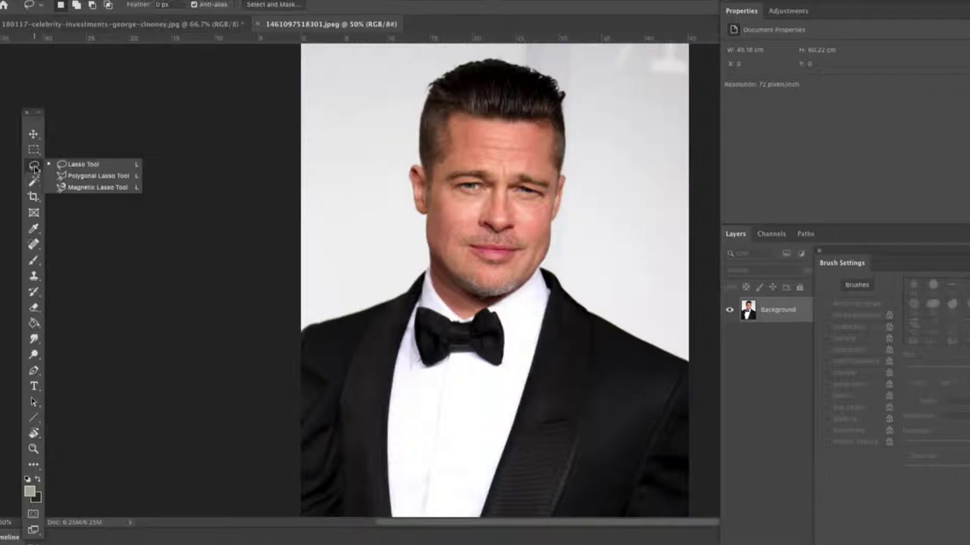
click(104, 167)
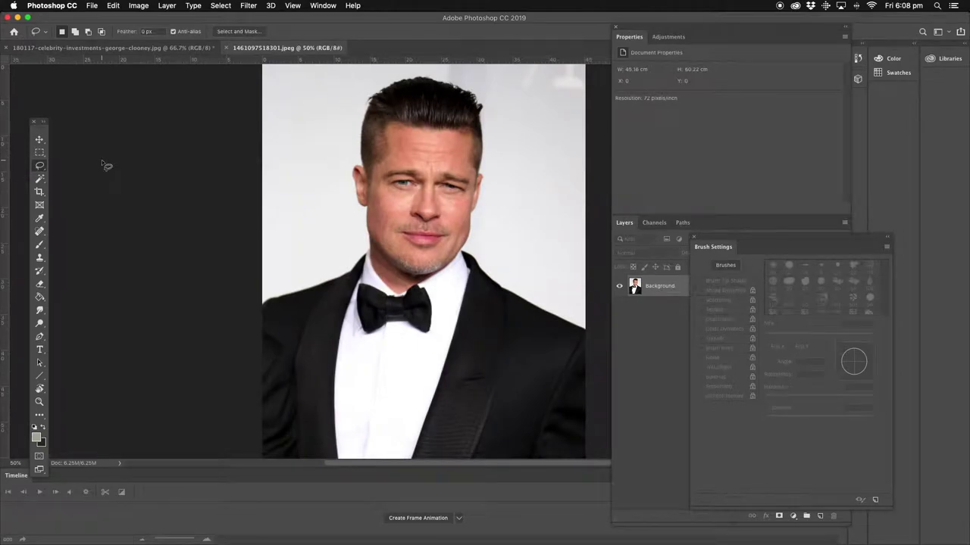
mouse_move(468, 80)
mouse_down()
mouse_move(402, 74)
mouse_move(371, 84)
mouse_move(353, 109)
mouse_move(342, 152)
mouse_move(355, 248)
mouse_move(395, 291)
mouse_move(447, 278)
mouse_move(476, 241)
mouse_move(487, 182)
mouse_move(468, 84)
mouse_up()
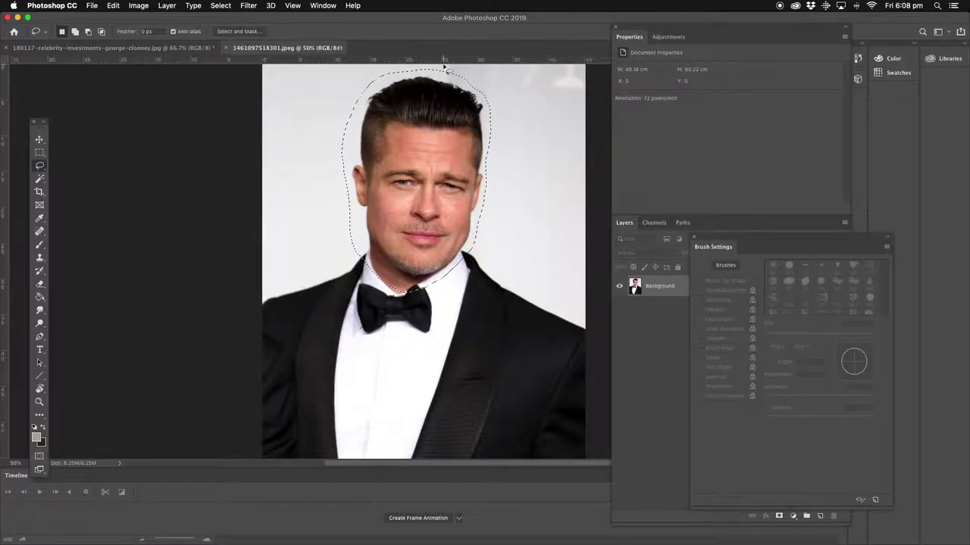
- Copy the selected head into the george-clooney photo as a new layer and close the source portrait
click(114, 6)
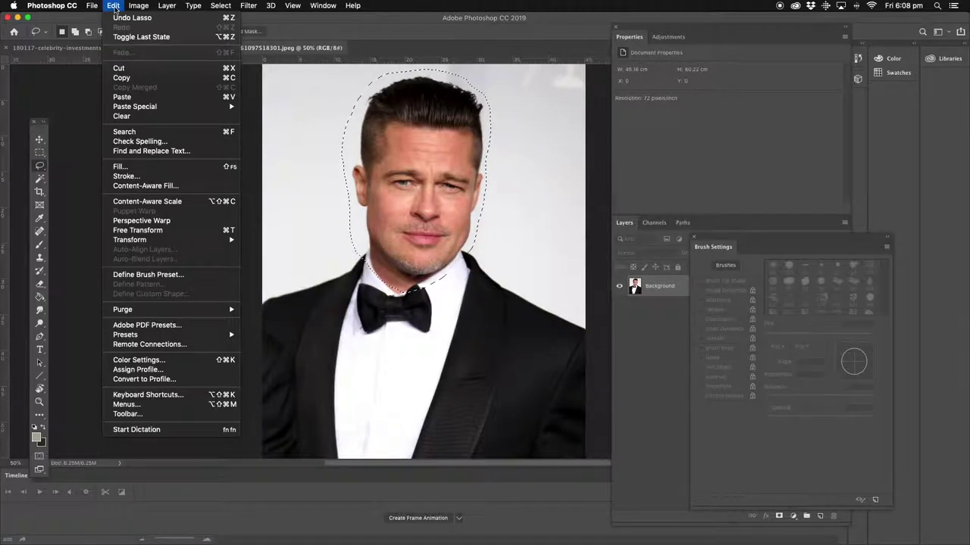
click(148, 78)
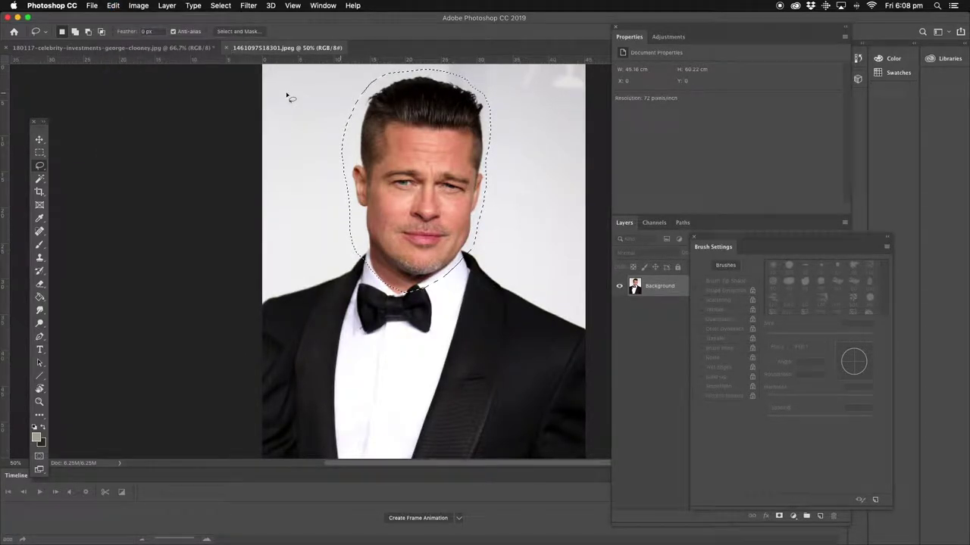
click(149, 51)
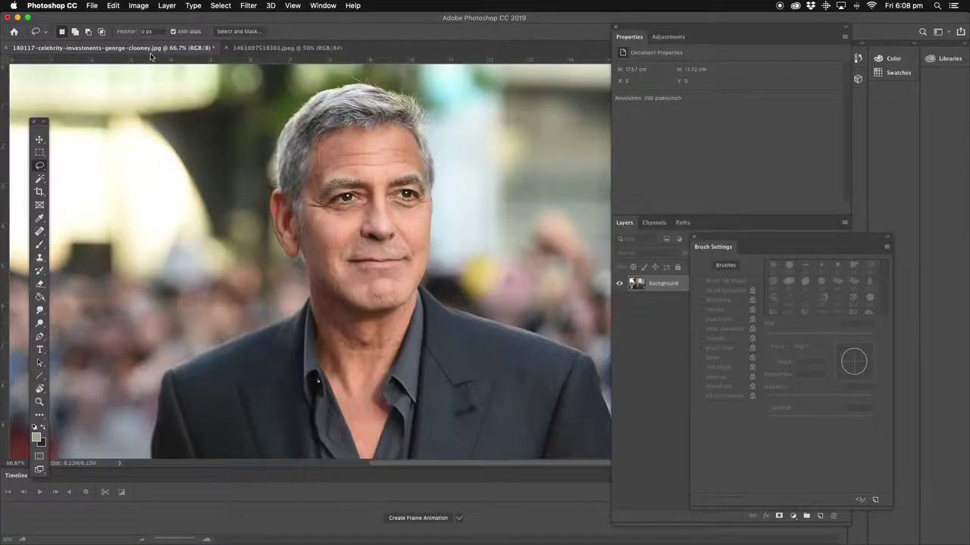
click(114, 6)
click(122, 96)
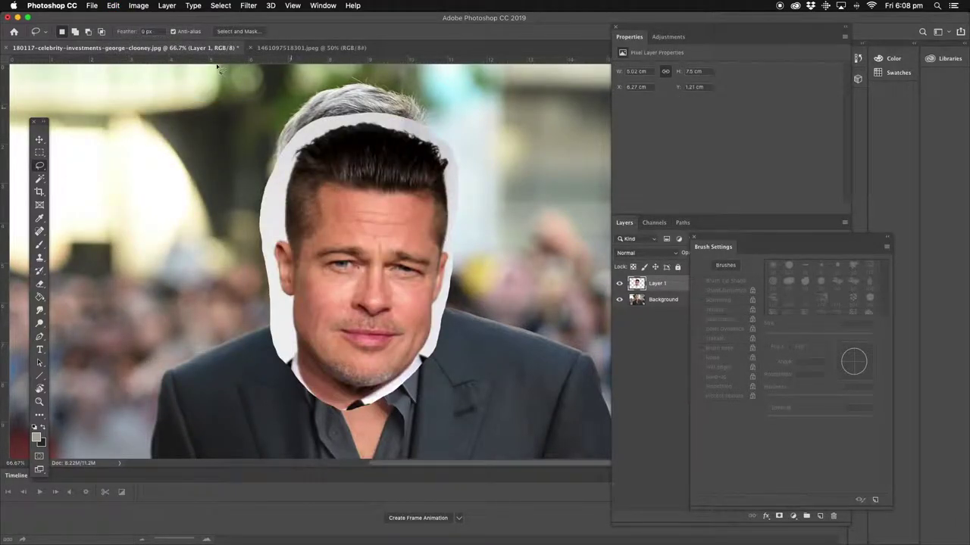
click(276, 48)
click(250, 48)
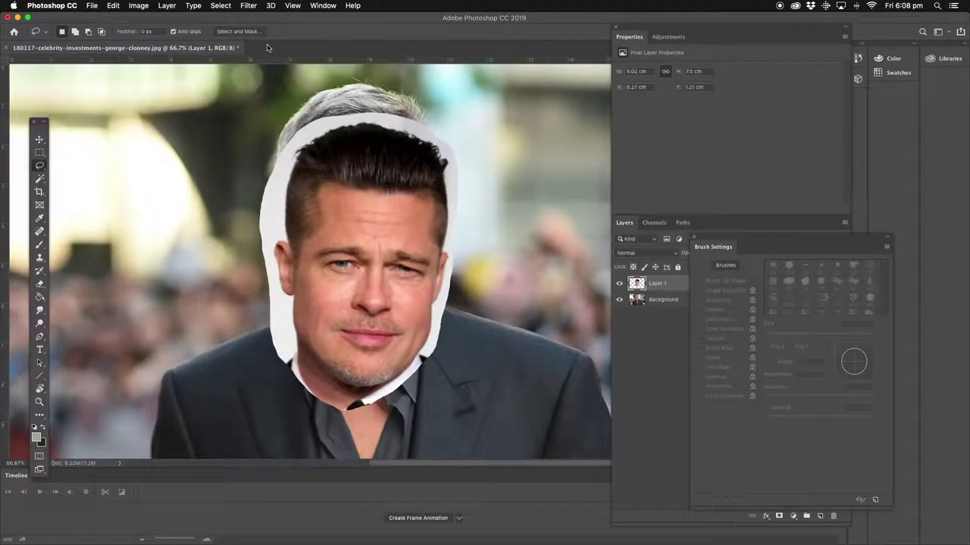
- Move the pasted head off the original face to about X 8.35 cm, Y 0.4 cm, and make Layer 1 active
click(38, 135)
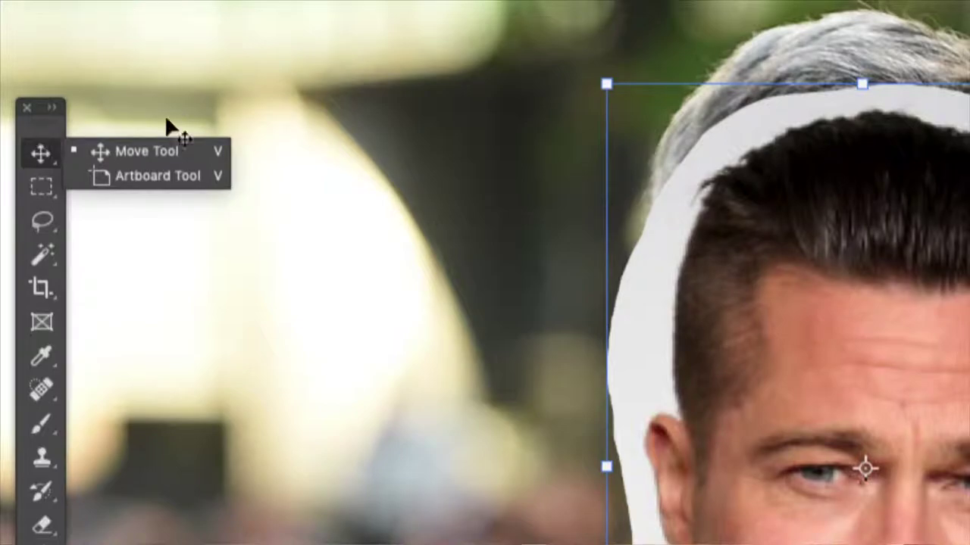
click(130, 155)
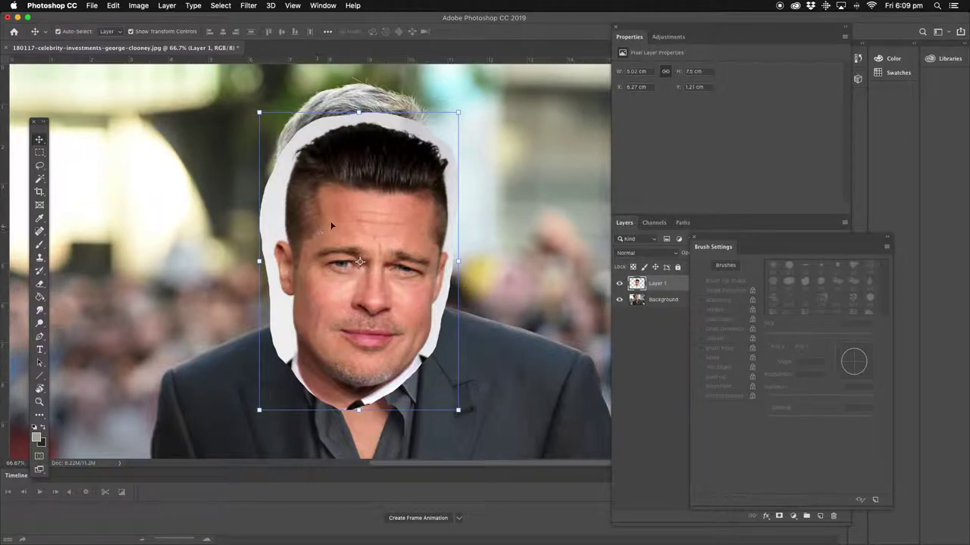
drag(339, 219, 429, 211)
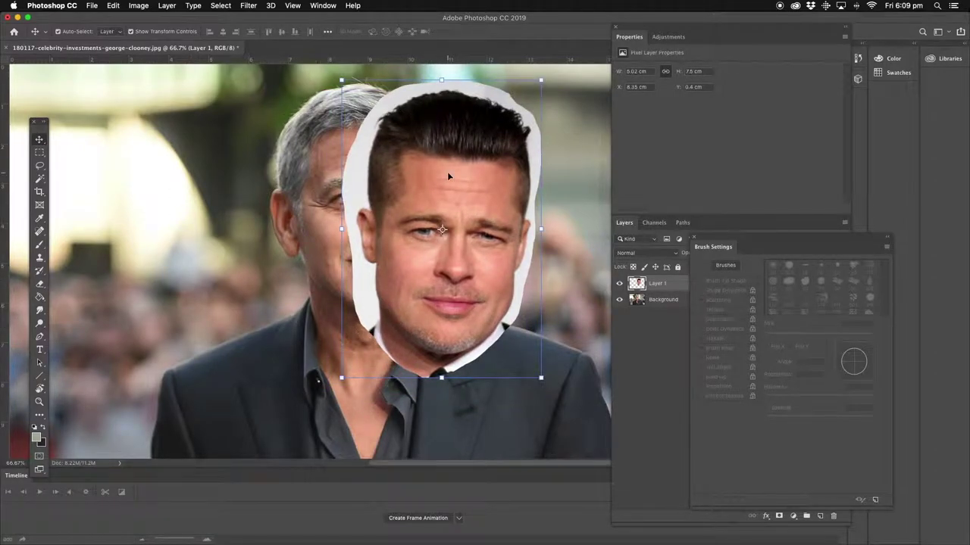
click(644, 337)
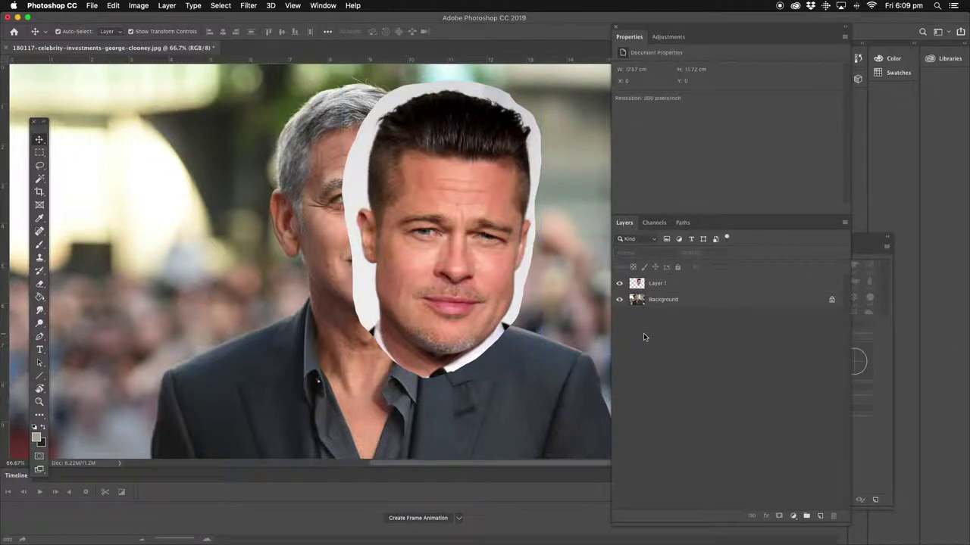
click(678, 285)
click(679, 301)
click(678, 286)
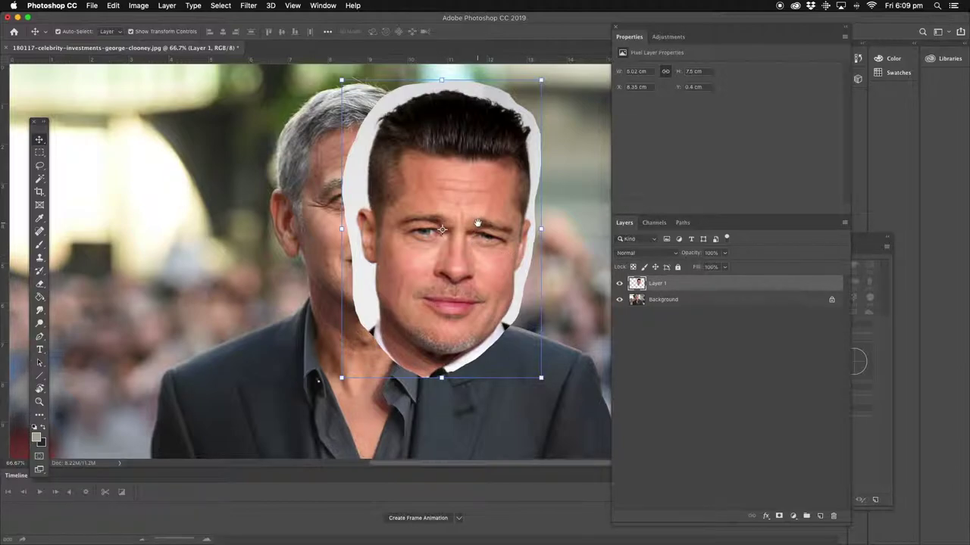
- Reposition the pasted head farther beside the original face, at about X 9.05 cm, Y 0.23 cm
drag(478, 222, 453, 222)
key(ctrl+r)
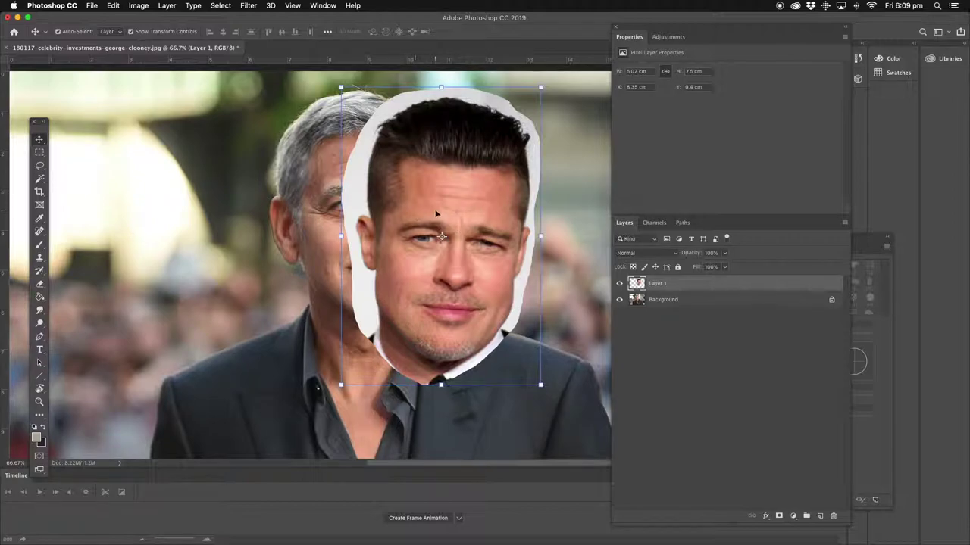
mouse_move(437, 212)
mouse_down()
mouse_move(523, 201)
mouse_move(447, 204)
mouse_up()
key(shift+Left)
key(shift+Up)
drag(452, 211, 480, 203)
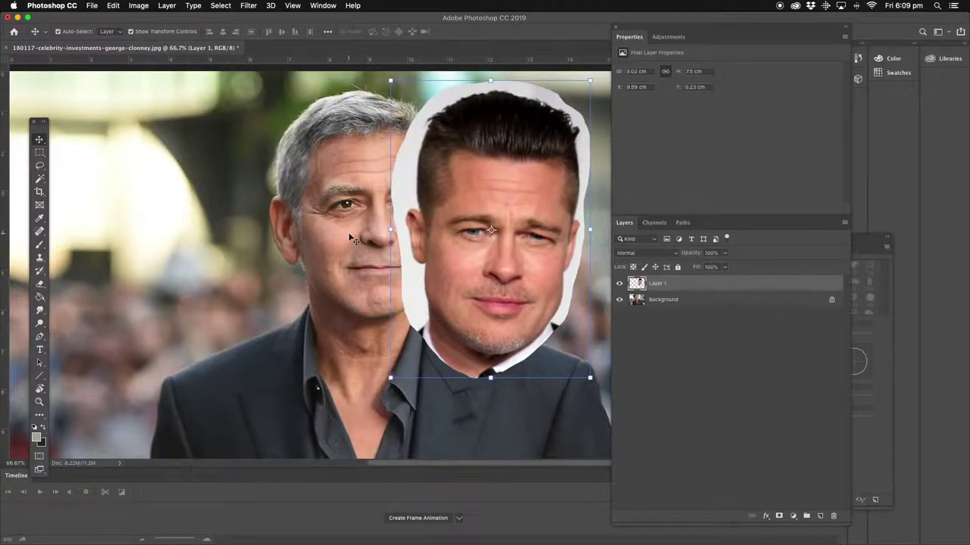
drag(474, 196, 433, 197)
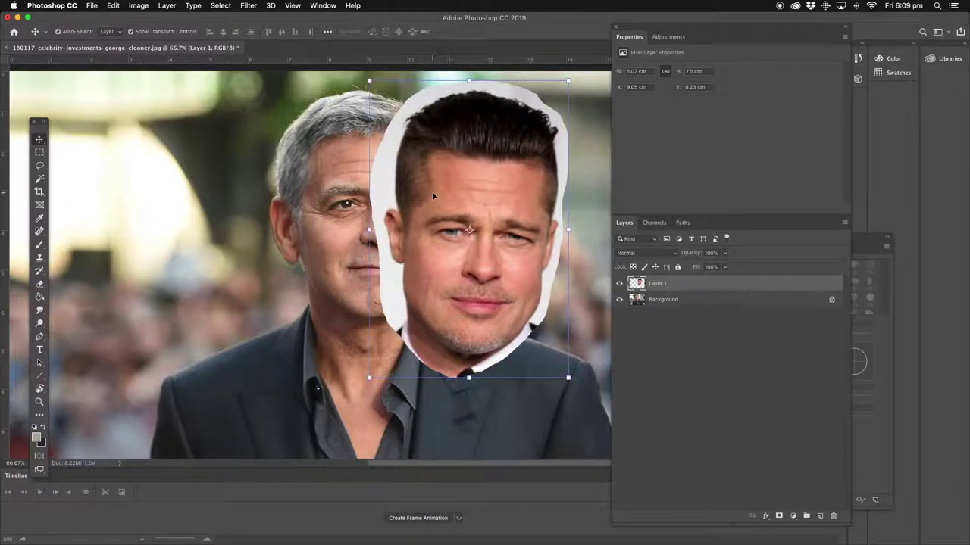
- Apply the Sharpen filter to the pasted head and place it over the original face at about X 6.38 cm, Y 0 cm
click(249, 6)
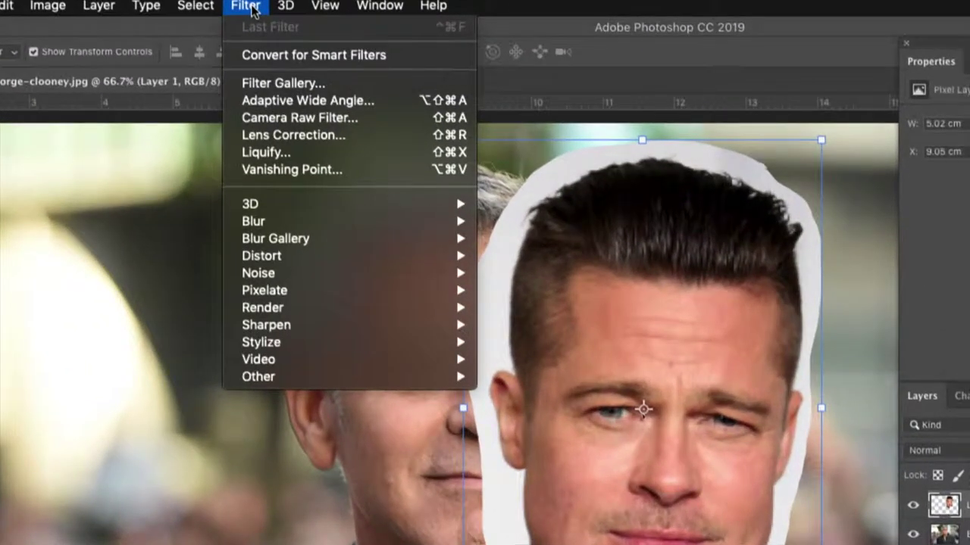
mouse_move(310, 325)
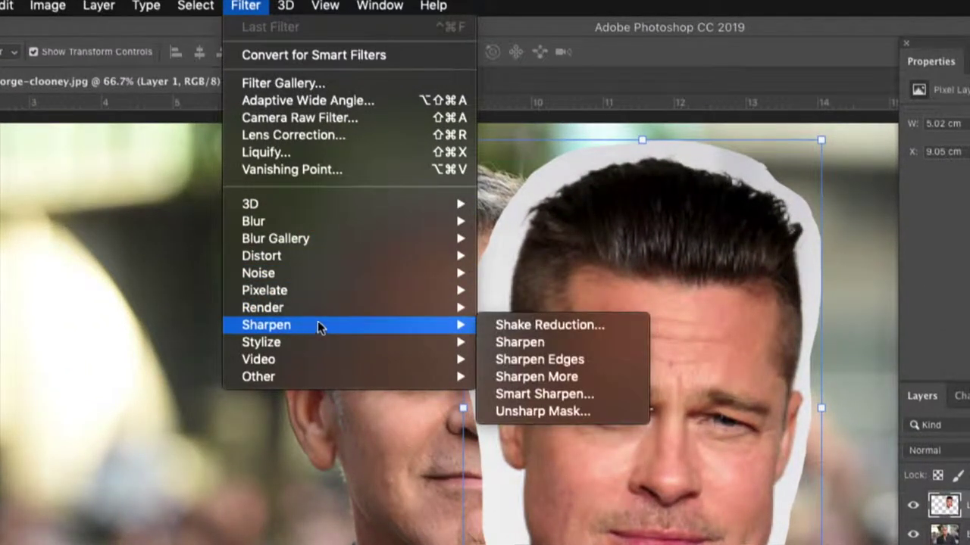
click(528, 345)
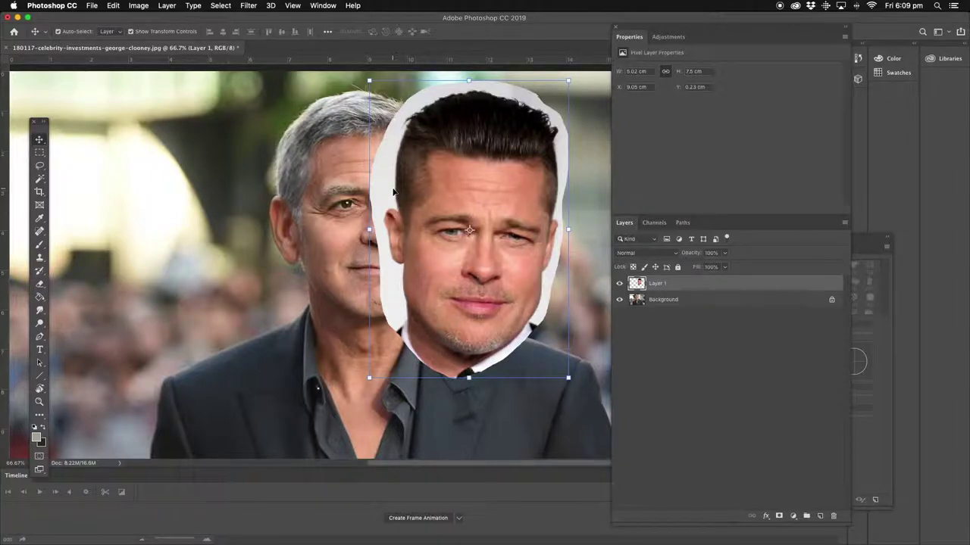
drag(448, 199, 327, 186)
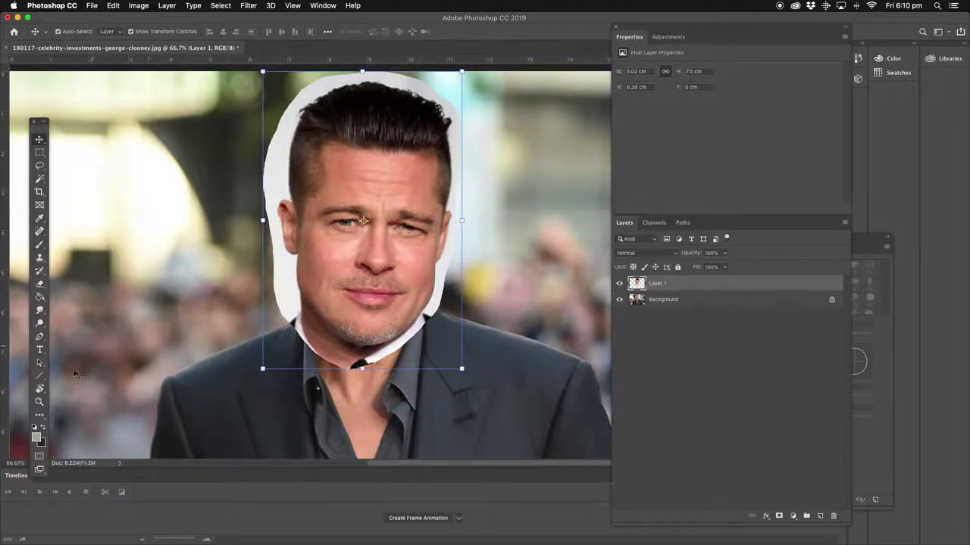
- Hide the Background layer so only the pasted head shows, and make Layer 1 the active layer
click(39, 402)
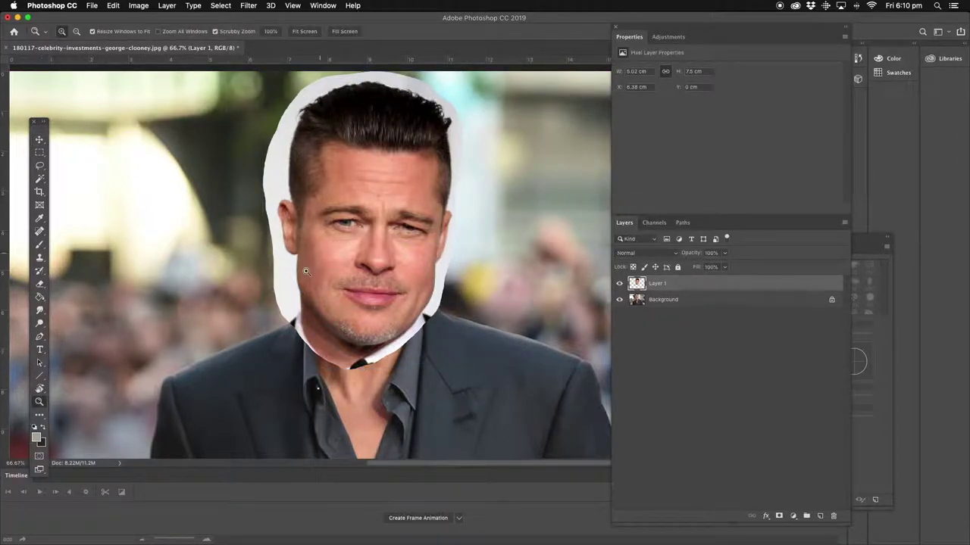
click(677, 301)
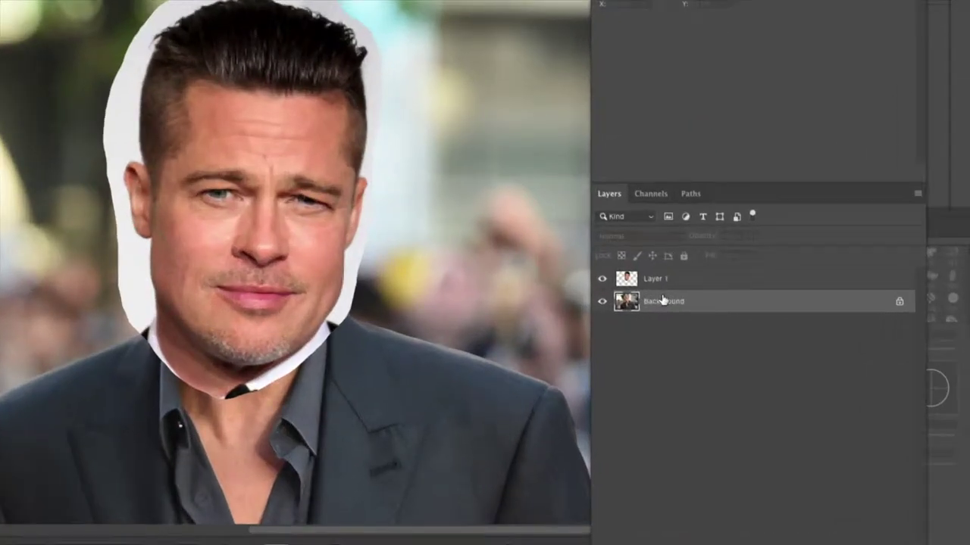
click(602, 303)
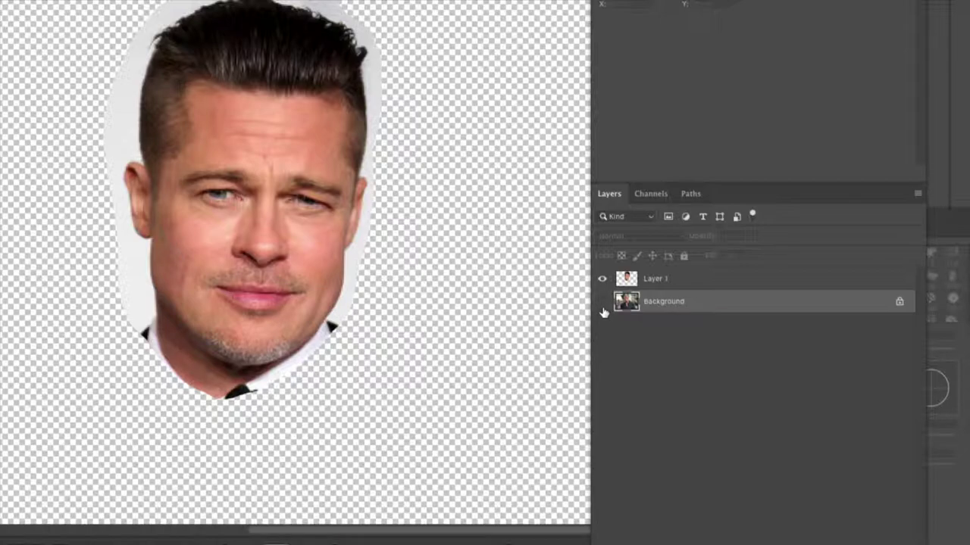
click(602, 305)
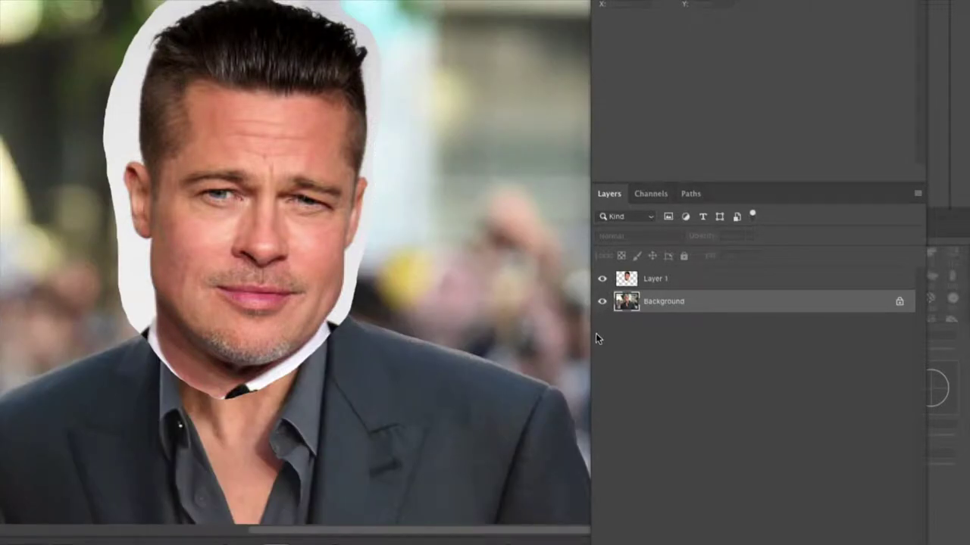
click(603, 306)
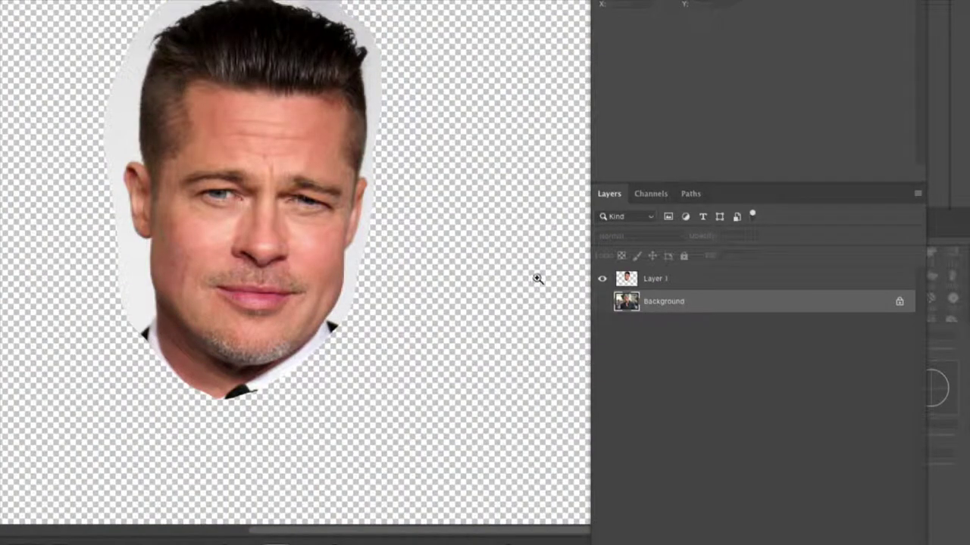
click(602, 281)
click(603, 280)
click(667, 280)
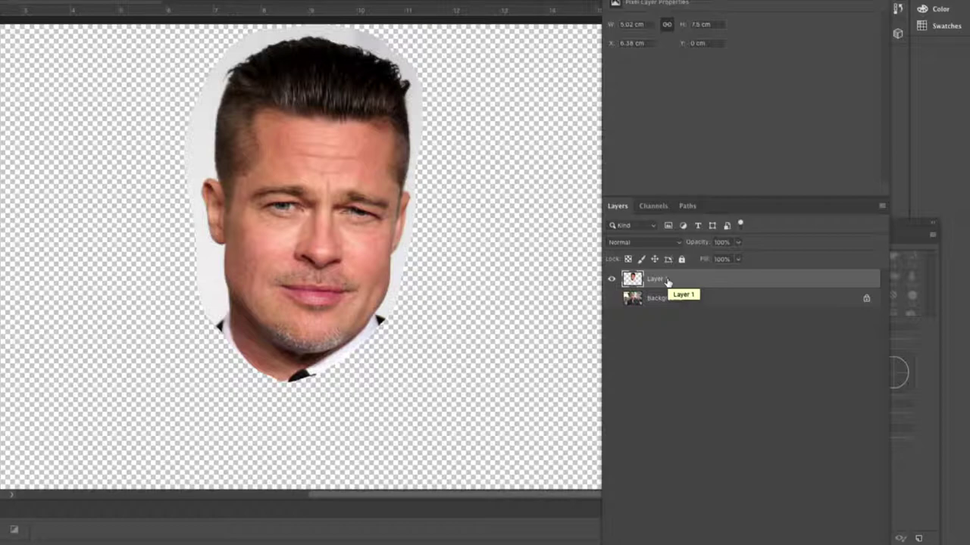
- Activate the Eraser tool to clean up the edge of the pasted head around the jaw
click(388, 279)
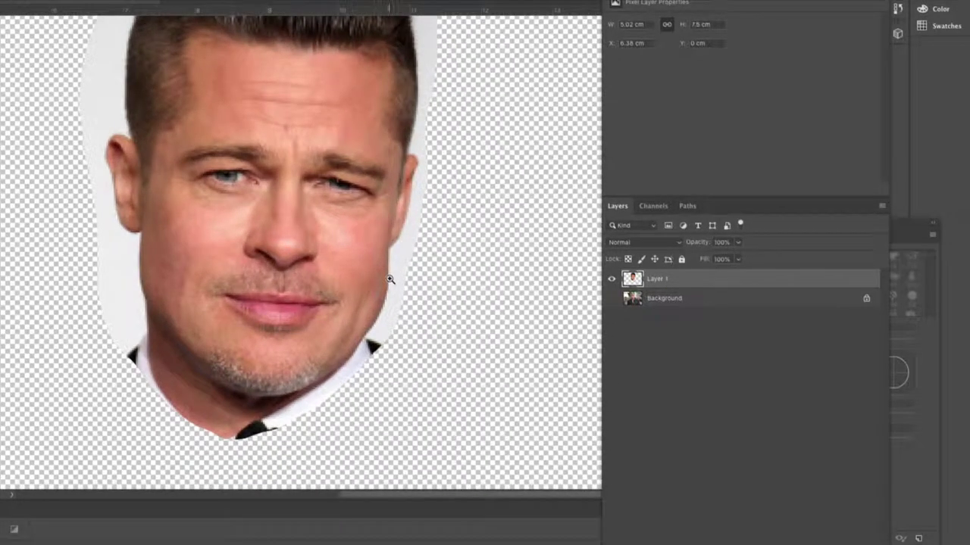
click(388, 280)
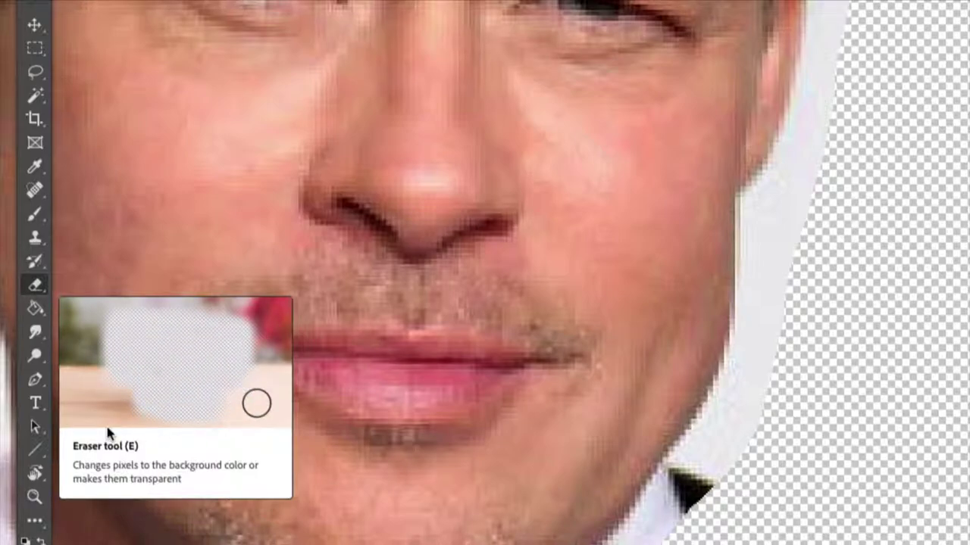
click(34, 284)
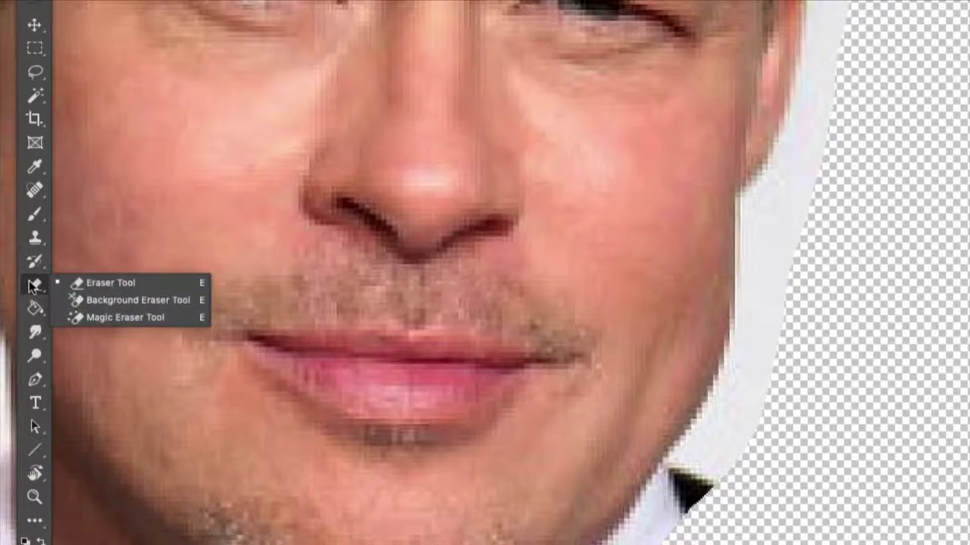
click(34, 285)
click(34, 285)
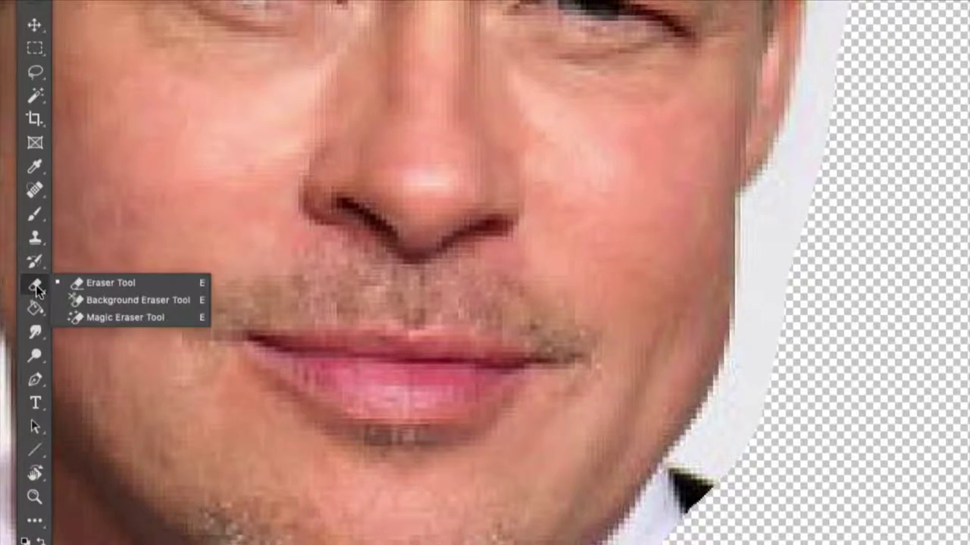
click(144, 282)
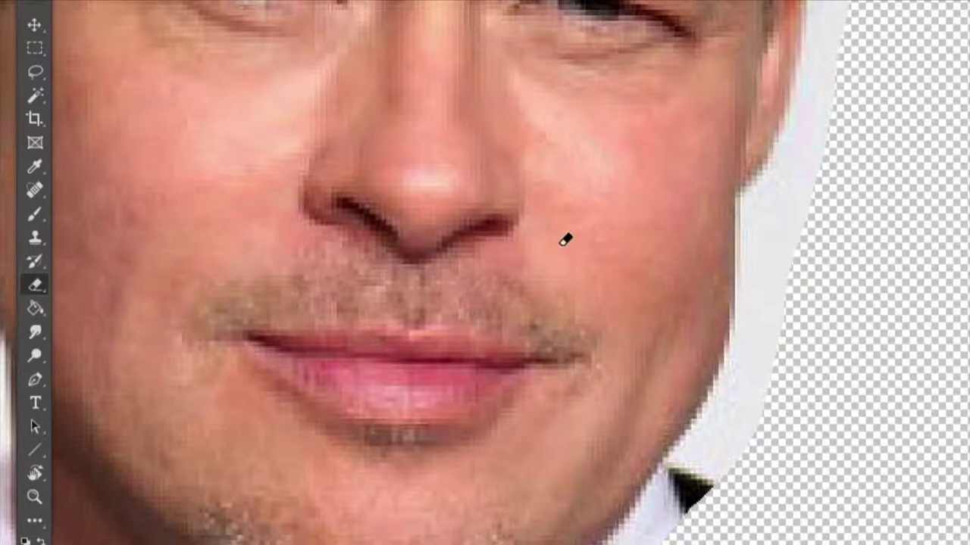
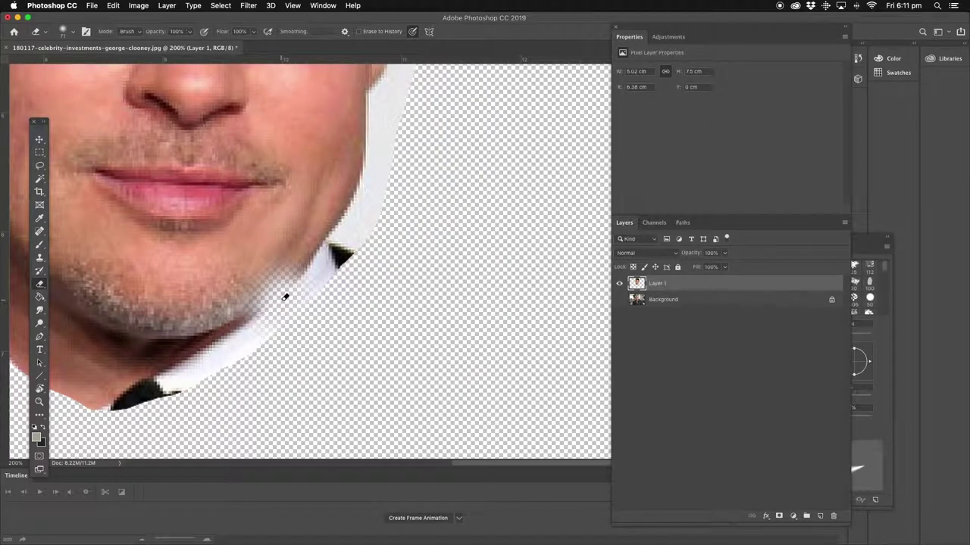
- Undo the last eraser stroke beside the chin and bring the brush settings fully into view
click(113, 6)
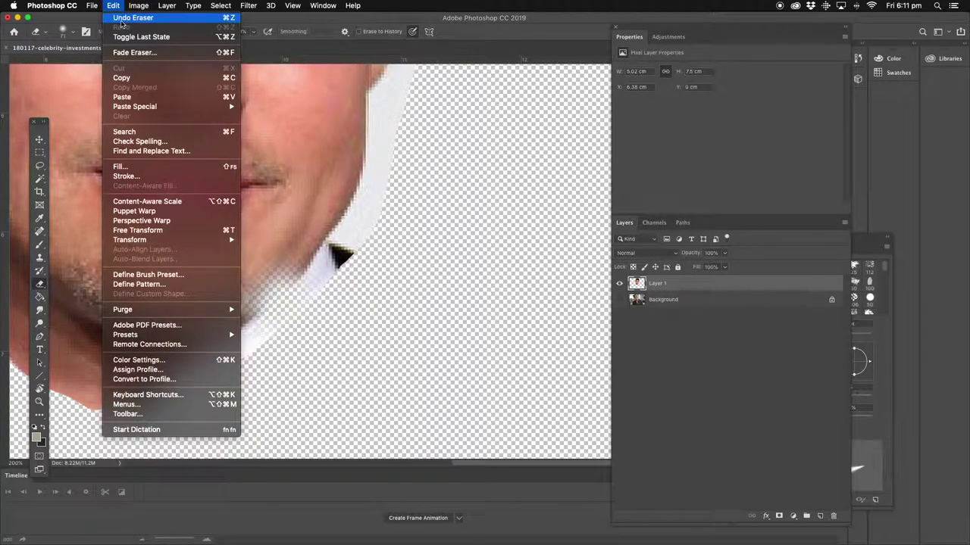
click(121, 18)
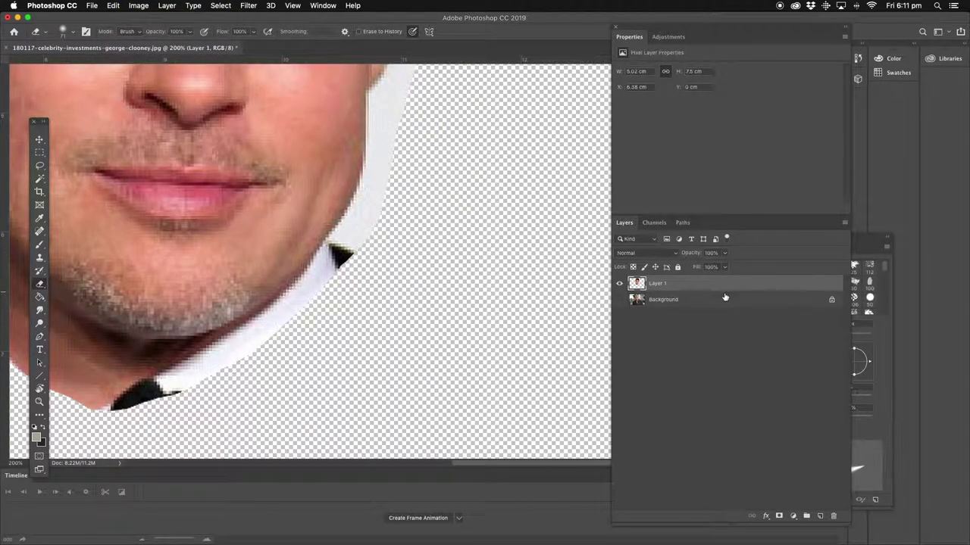
click(868, 243)
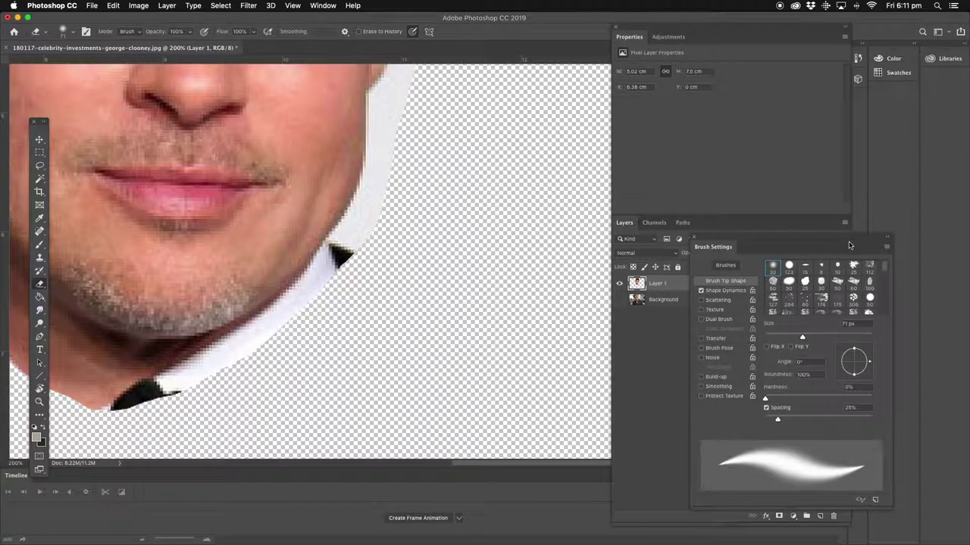
mouse_move(776, 238)
mouse_down()
mouse_move(756, 239)
mouse_move(756, 123)
mouse_up()
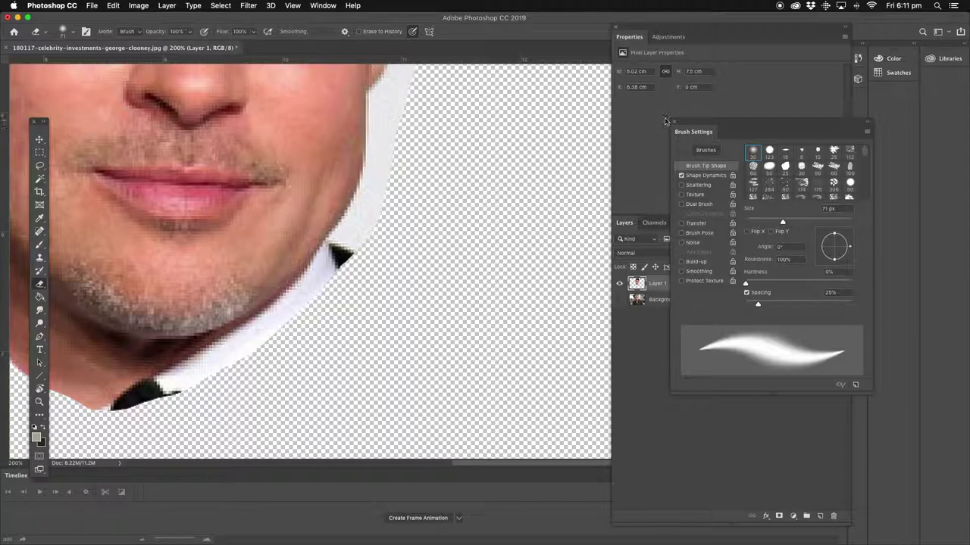
click(323, 6)
click(322, 7)
click(323, 6)
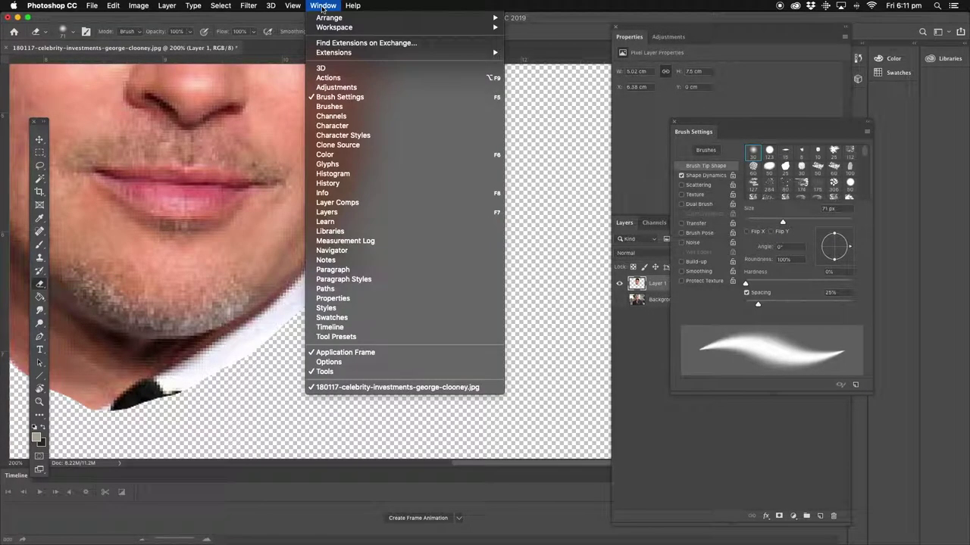
click(341, 108)
click(328, 9)
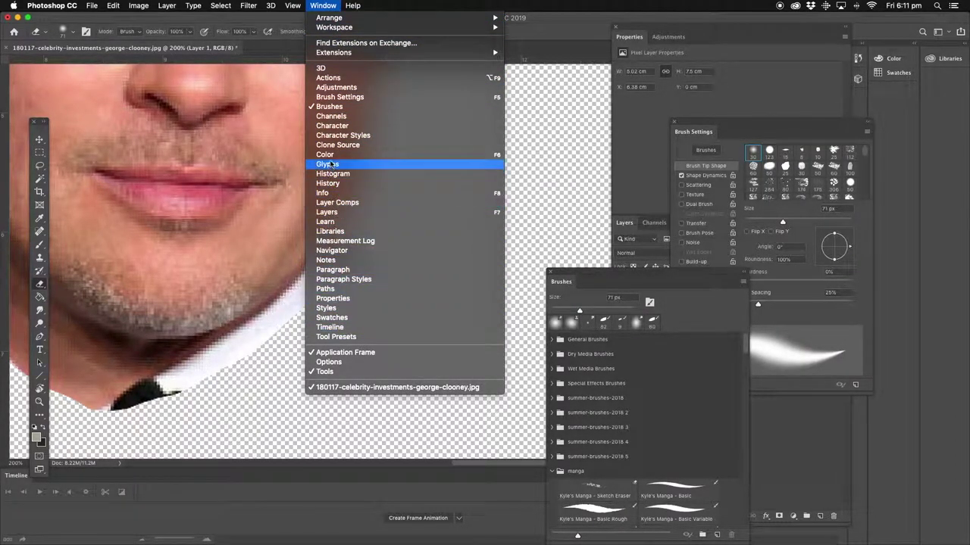
click(351, 100)
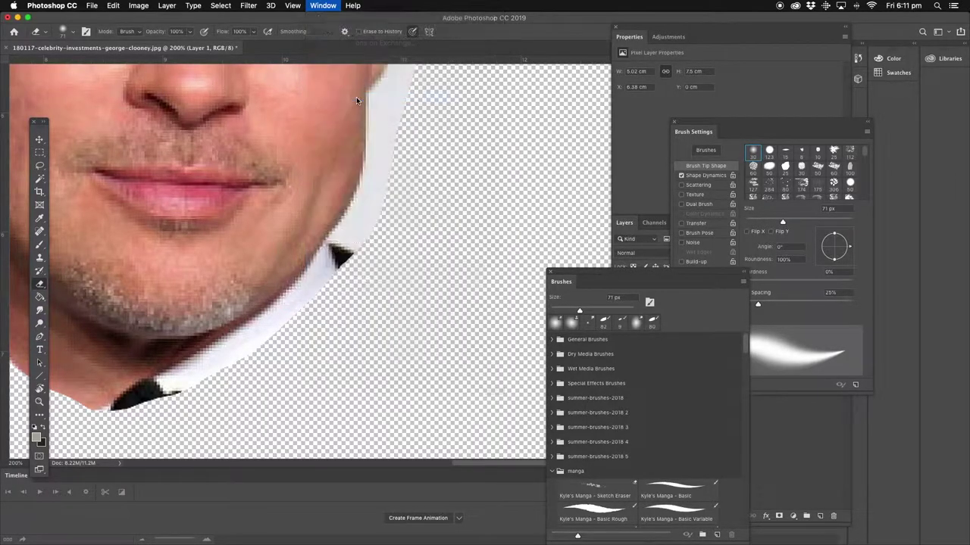
click(553, 276)
click(551, 271)
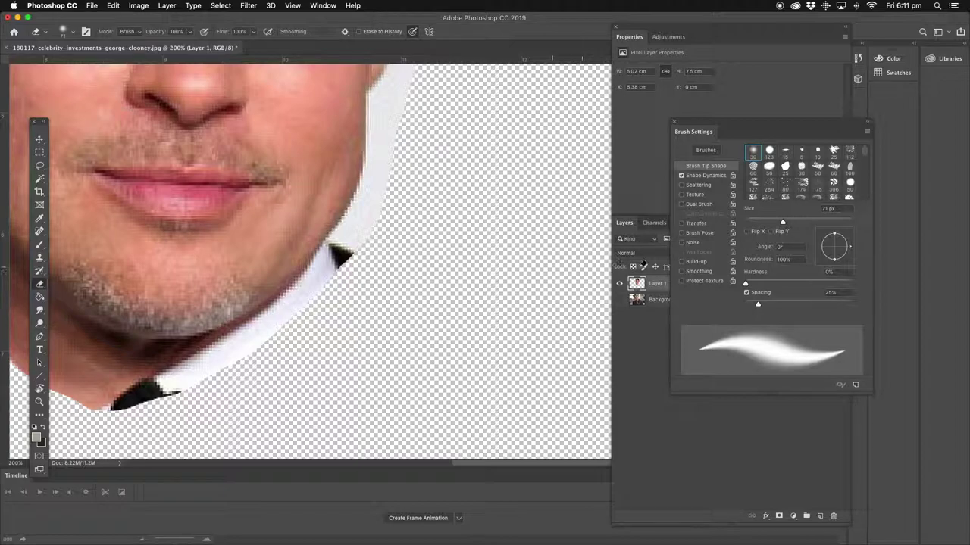
- Configure the eraser with the soft round 30 brush tip at 14 px, angle 29° and roundness 63%
click(753, 153)
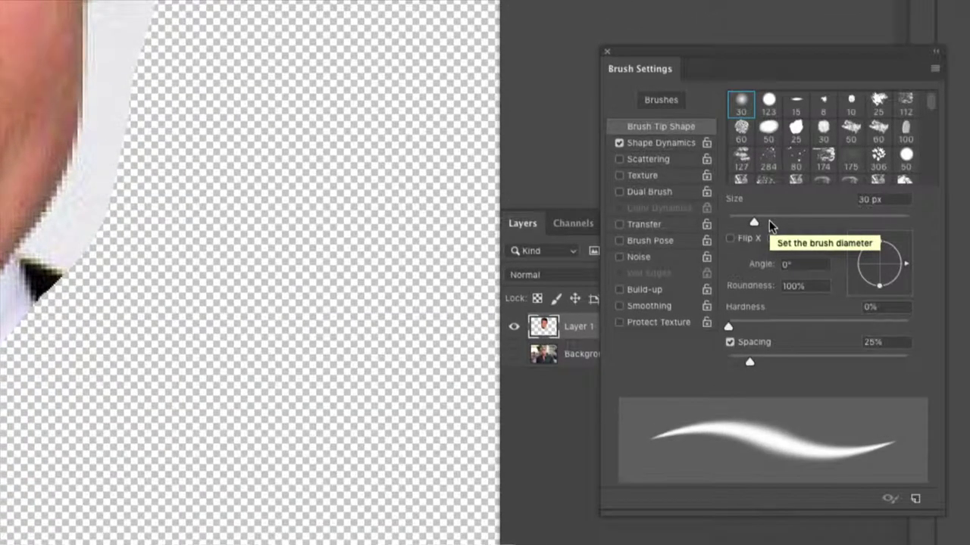
drag(752, 218, 774, 221)
double_click(870, 199)
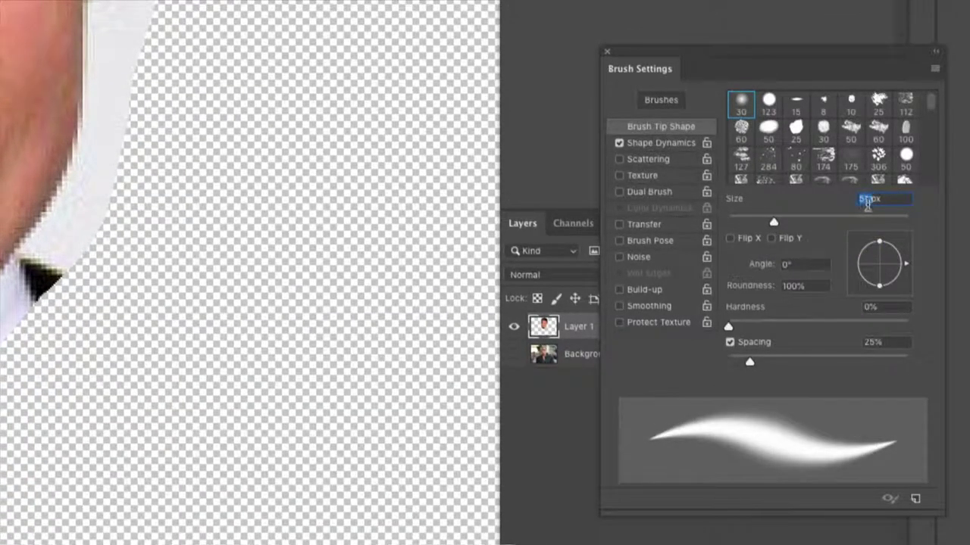
mouse_move(773, 224)
mouse_down()
mouse_move(739, 220)
mouse_move(748, 221)
mouse_up()
drag(877, 242, 878, 254)
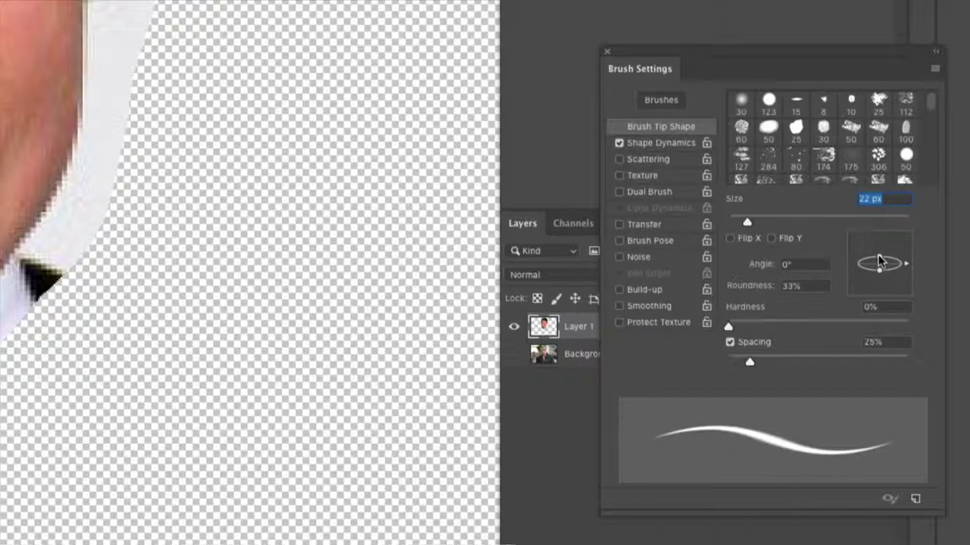
mouse_move(902, 262)
mouse_down()
mouse_move(902, 251)
mouse_move(874, 251)
mouse_up()
drag(744, 221, 740, 222)
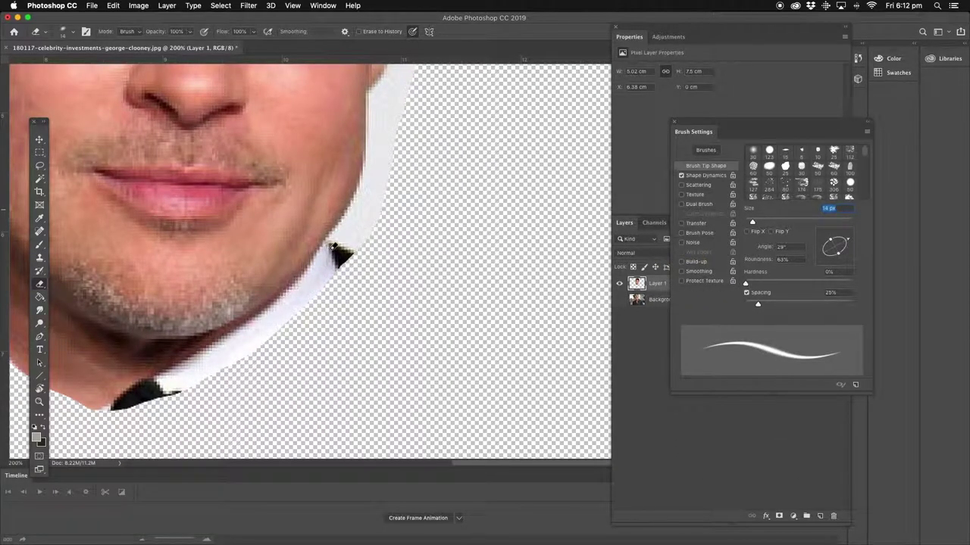
- Erase a thin strip of collar and backdrop along the jawline, checking the edge against the briefly shown Background layer
mouse_move(285, 300)
mouse_down()
mouse_move(254, 321)
mouse_move(336, 247)
mouse_up()
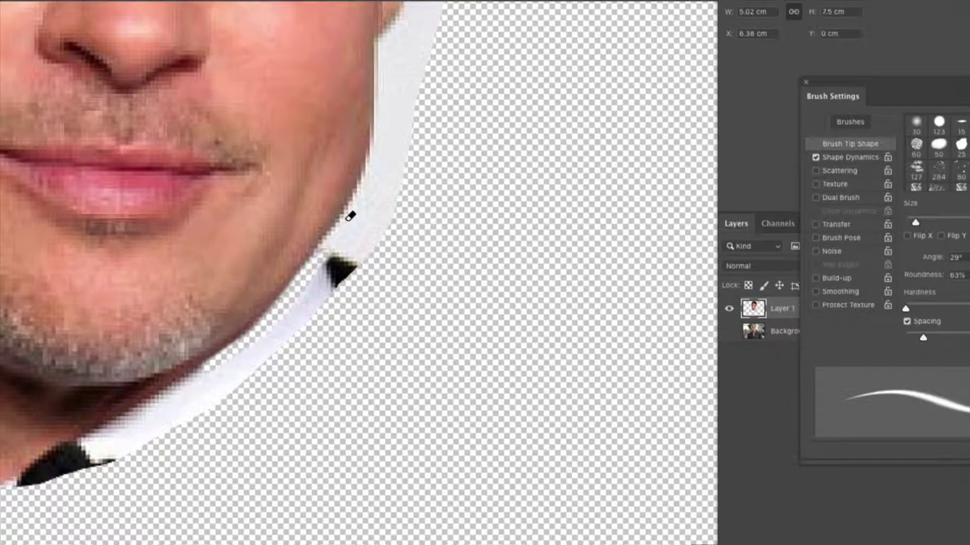
mouse_move(347, 219)
mouse_down()
mouse_move(218, 382)
mouse_move(156, 423)
mouse_move(98, 443)
mouse_move(80, 437)
mouse_move(294, 336)
mouse_up()
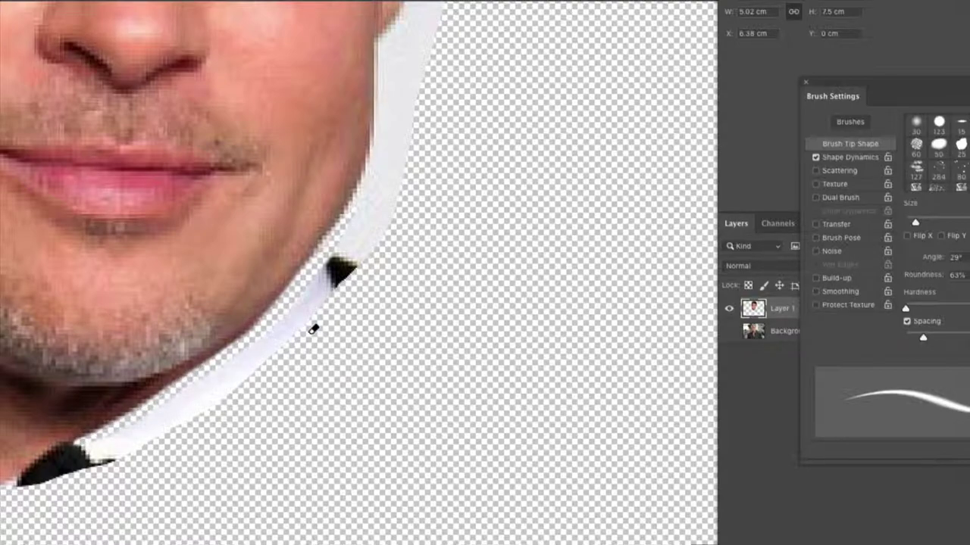
click(729, 333)
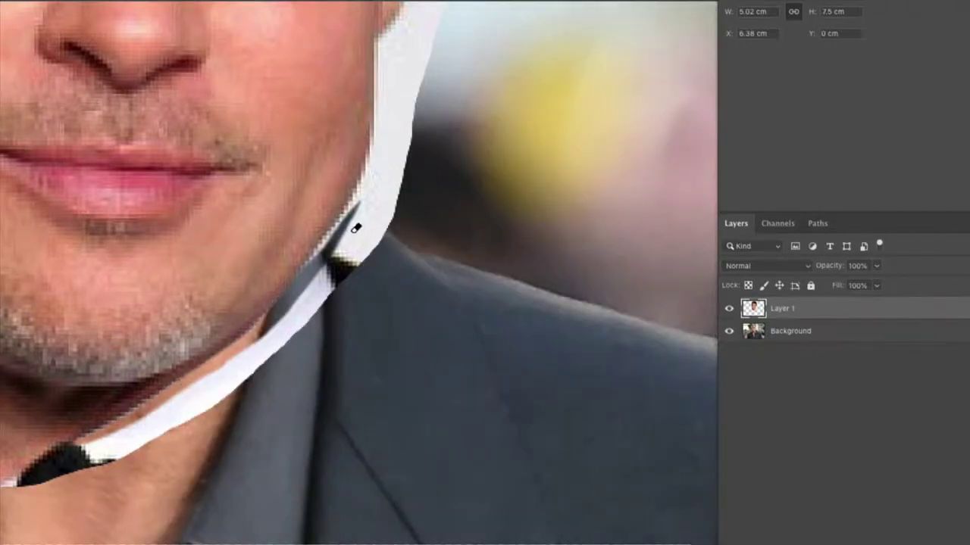
click(729, 333)
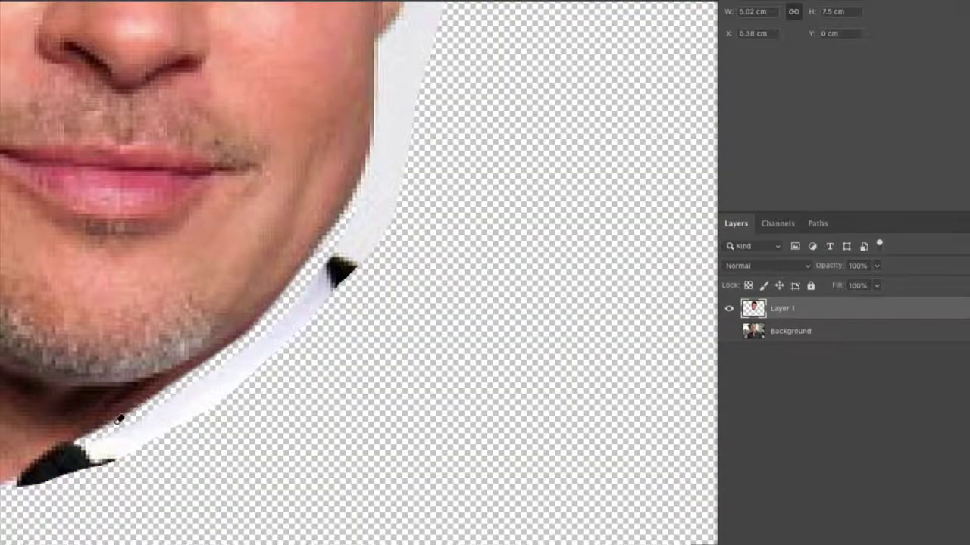
- Erase the leftover collar under the chin and the grey backdrop beside the jaw, cheek and ear on Layer 1
mouse_move(85, 440)
mouse_down()
mouse_move(23, 478)
mouse_move(75, 445)
mouse_move(31, 480)
mouse_move(74, 451)
mouse_move(64, 472)
mouse_move(116, 458)
mouse_move(134, 430)
mouse_move(179, 427)
mouse_move(223, 396)
mouse_move(192, 423)
mouse_move(382, 228)
mouse_up()
scroll(409, 322, up, 5)
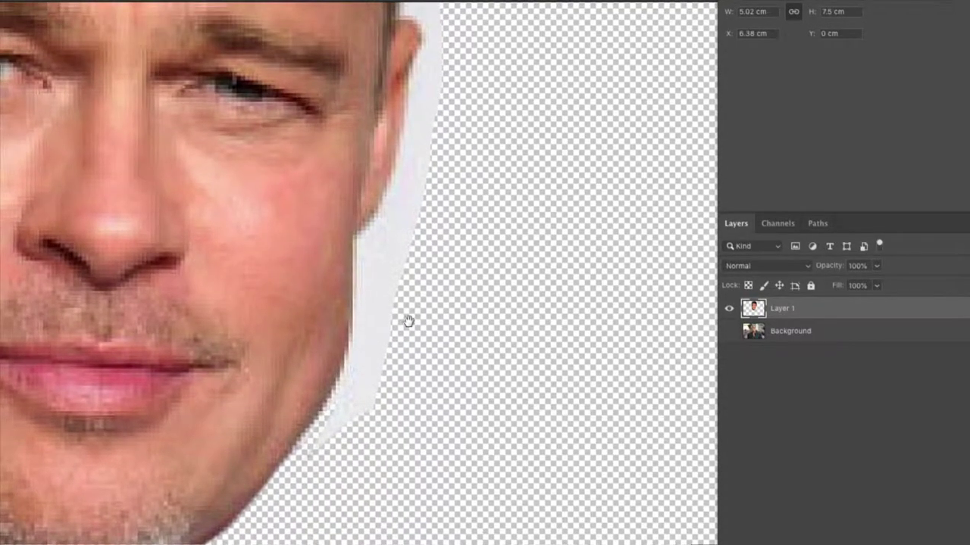
mouse_move(415, 307)
mouse_down()
mouse_move(429, 242)
mouse_move(444, 245)
mouse_move(417, 218)
mouse_up()
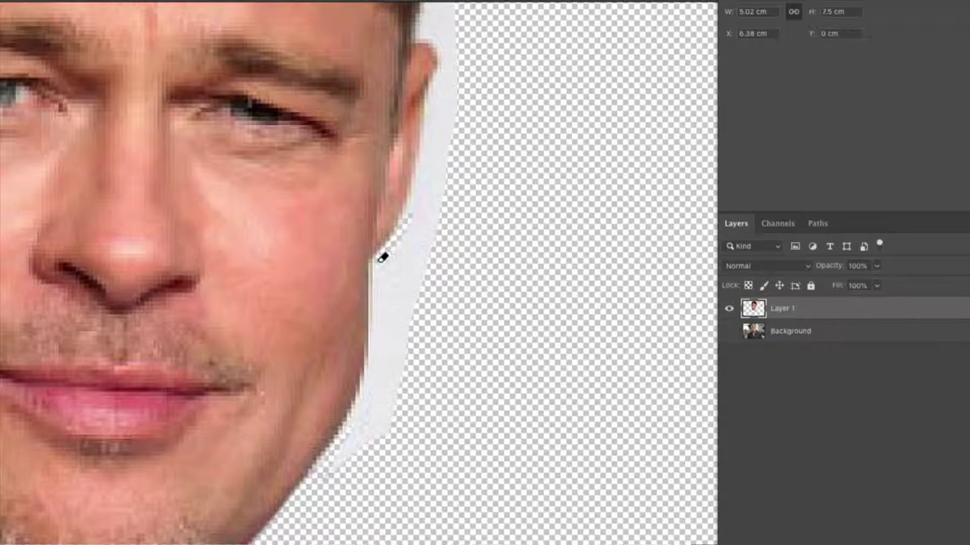
mouse_move(376, 378)
mouse_down()
mouse_move(327, 492)
mouse_move(393, 404)
mouse_move(405, 355)
mouse_move(387, 365)
mouse_move(394, 264)
mouse_move(417, 249)
mouse_move(421, 291)
mouse_move(442, 208)
mouse_up()
drag(465, 126, 467, 198)
drag(473, 96, 464, 161)
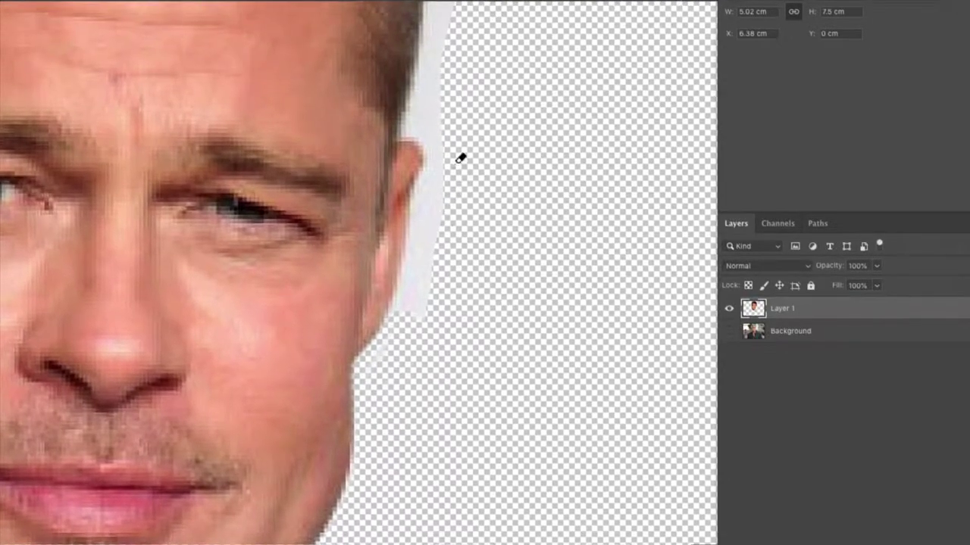
mouse_move(425, 133)
mouse_down()
mouse_move(435, 154)
mouse_move(398, 311)
mouse_move(427, 286)
mouse_up()
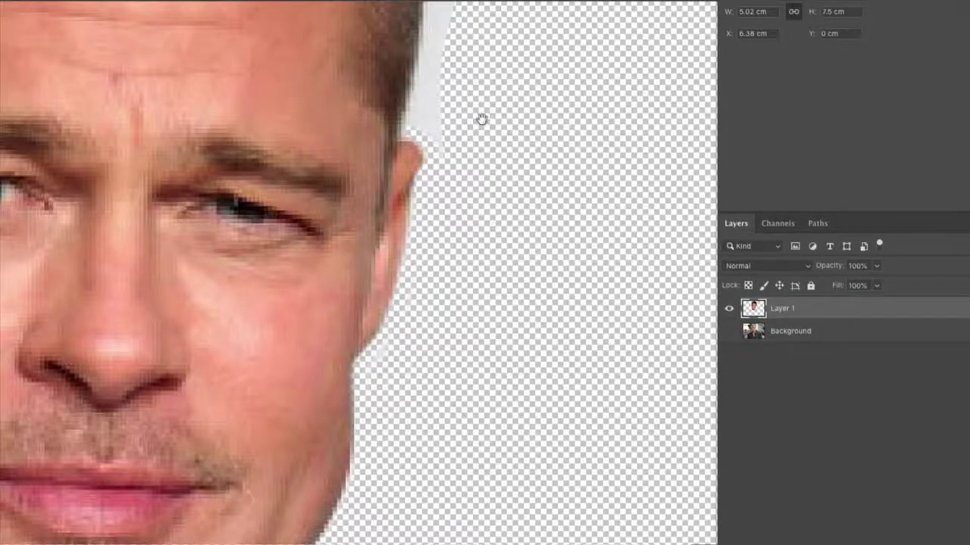
- Erase the grey backdrop beside the temple, from above the ear up to the protruding hair tuft
drag(480, 119, 459, 273)
mouse_move(420, 124)
mouse_down()
mouse_move(409, 184)
mouse_move(386, 278)
mouse_move(419, 291)
mouse_move(426, 308)
mouse_move(403, 247)
mouse_move(412, 267)
mouse_move(427, 159)
mouse_move(423, 198)
mouse_move(448, 172)
mouse_move(441, 91)
mouse_move(468, 264)
mouse_up()
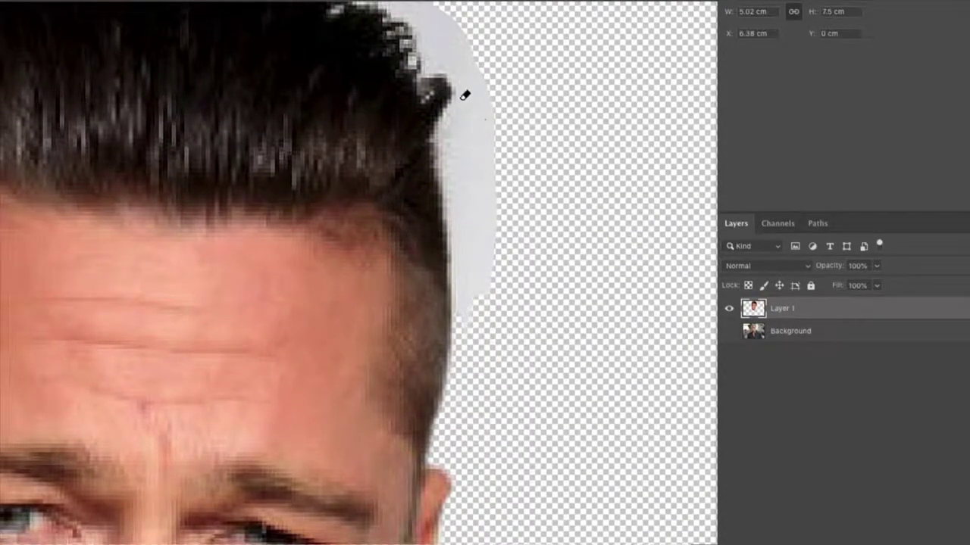
mouse_move(465, 94)
mouse_down()
mouse_move(436, 133)
mouse_move(466, 330)
mouse_move(474, 228)
mouse_move(455, 118)
mouse_move(449, 124)
mouse_move(472, 173)
mouse_move(494, 119)
mouse_move(495, 248)
mouse_move(484, 268)
mouse_move(484, 201)
mouse_move(474, 229)
mouse_up()
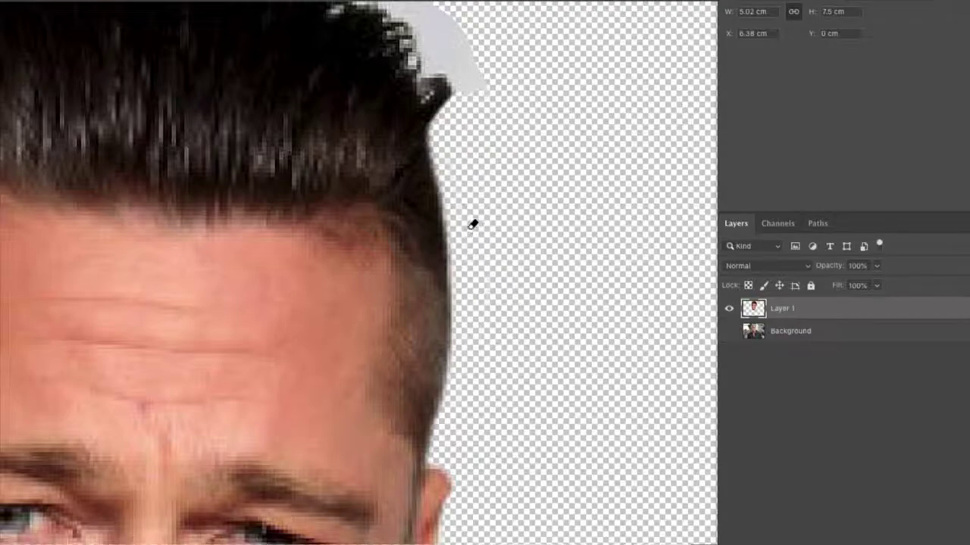
drag(457, 149, 522, 265)
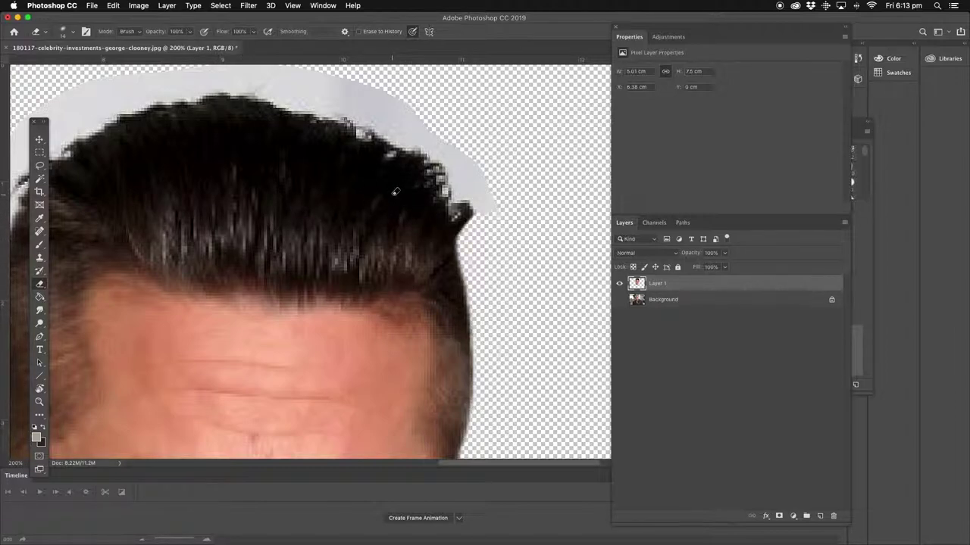
- Try an eraser stroke along the top edge of the hair and undo it
mouse_move(432, 194)
mouse_down()
mouse_move(393, 172)
mouse_move(335, 96)
mouse_move(221, 75)
mouse_move(267, 127)
mouse_up()
key(super+z)
- Erase the grey backdrop along the jagged hair edge, from the protruding tuft over the top of the head to its far side
key(r)
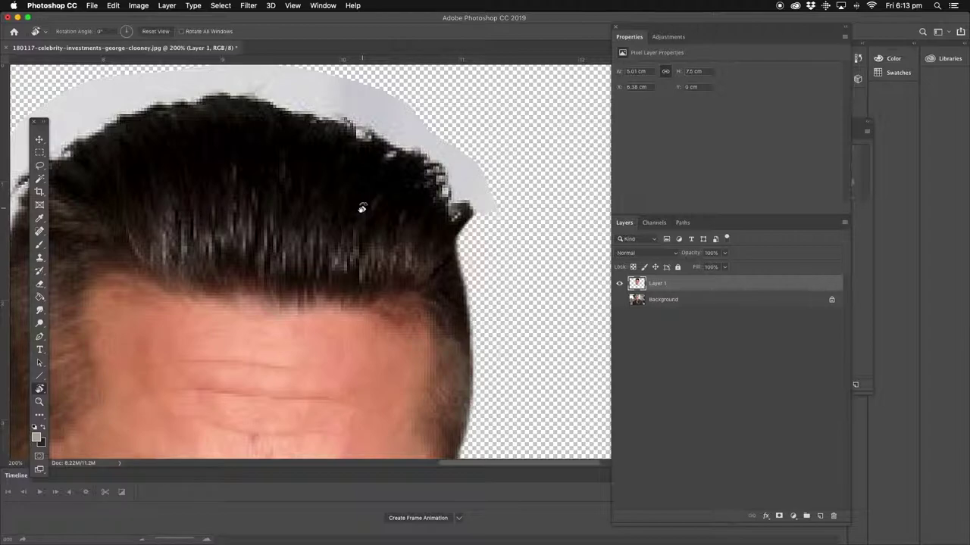
mouse_move(364, 207)
mouse_down()
mouse_move(238, 244)
mouse_move(372, 205)
mouse_move(428, 219)
mouse_move(321, 219)
mouse_move(263, 266)
mouse_move(258, 330)
mouse_up()
key(e)
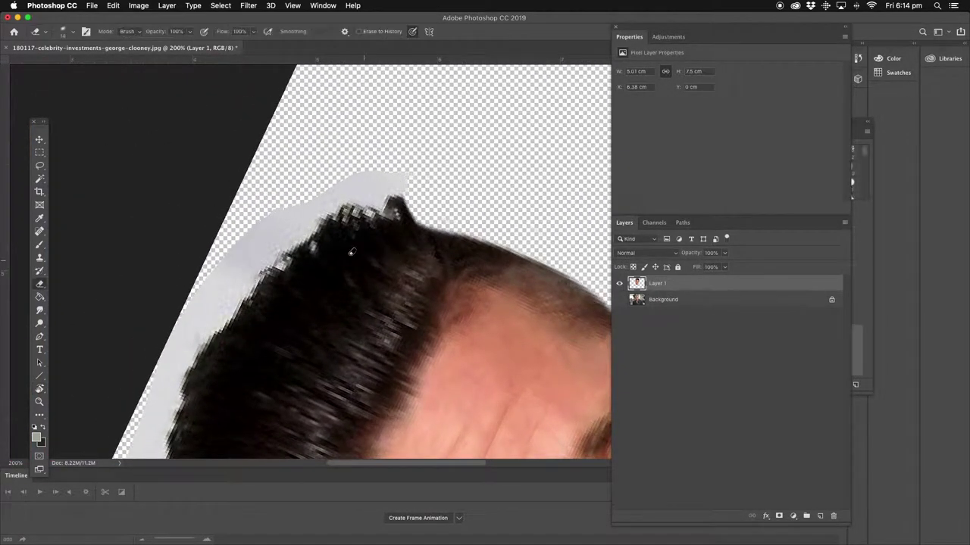
click(41, 405)
click(330, 316)
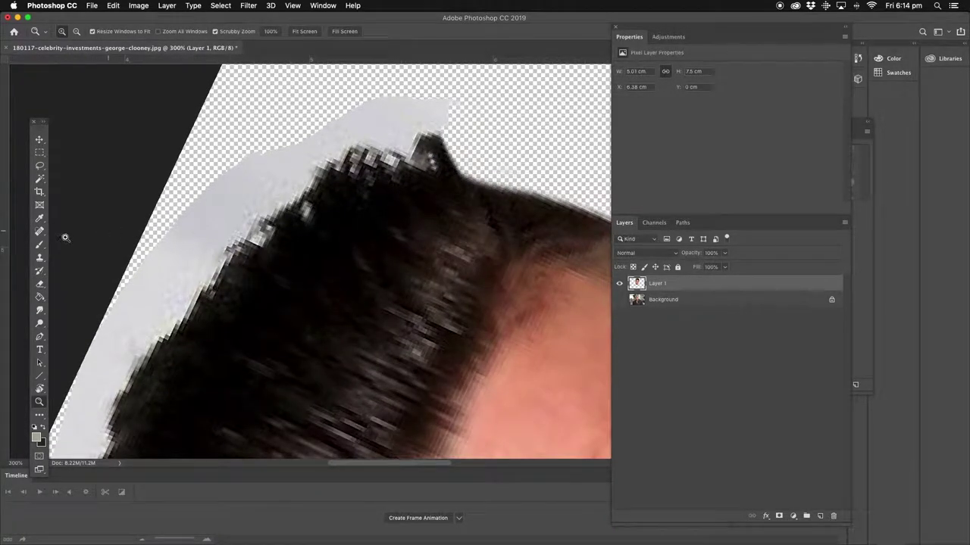
click(41, 286)
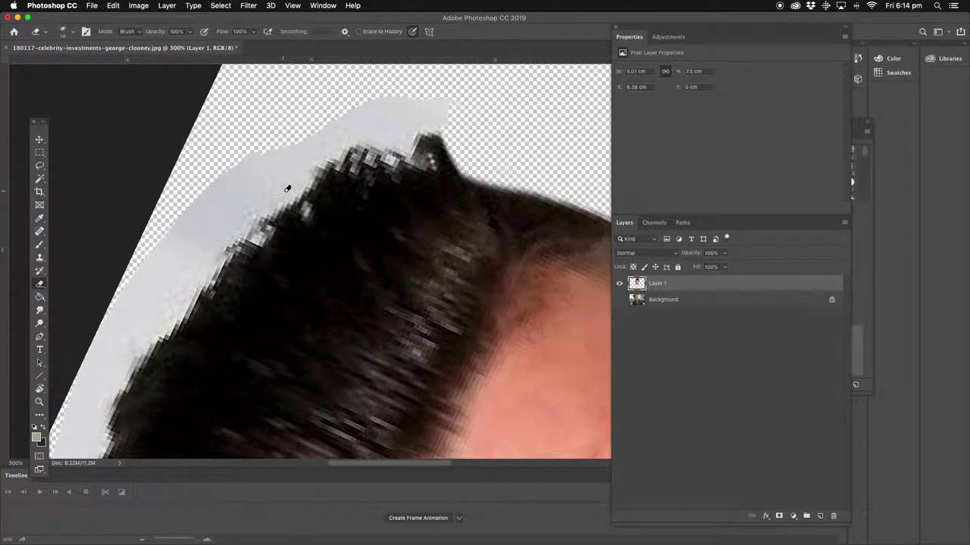
mouse_move(288, 189)
mouse_down()
mouse_move(307, 172)
mouse_move(354, 144)
mouse_move(409, 141)
mouse_move(462, 105)
mouse_move(438, 94)
mouse_move(363, 113)
mouse_up()
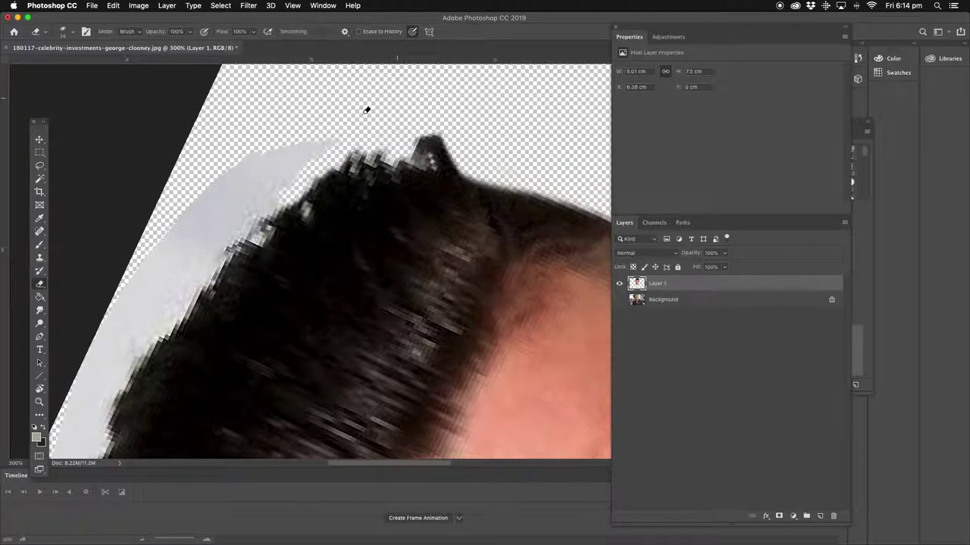
mouse_move(355, 151)
mouse_down()
mouse_move(279, 202)
mouse_move(262, 239)
mouse_move(197, 223)
mouse_move(274, 150)
mouse_move(250, 150)
mouse_move(224, 202)
mouse_move(235, 210)
mouse_move(229, 218)
mouse_move(236, 207)
mouse_move(201, 253)
mouse_move(250, 235)
mouse_move(231, 242)
mouse_move(153, 343)
mouse_move(157, 313)
mouse_move(213, 240)
mouse_move(207, 272)
mouse_move(170, 303)
mouse_move(148, 303)
mouse_move(204, 210)
mouse_move(151, 262)
mouse_move(106, 332)
mouse_move(158, 252)
mouse_move(354, 111)
mouse_move(273, 143)
mouse_move(264, 157)
mouse_move(269, 118)
mouse_move(243, 120)
mouse_move(197, 217)
mouse_move(207, 250)
mouse_move(246, 225)
mouse_move(221, 263)
mouse_move(219, 324)
mouse_move(216, 296)
mouse_move(189, 340)
mouse_move(168, 342)
mouse_move(194, 261)
mouse_move(160, 354)
mouse_up()
scroll(160, 353, down, 5)
mouse_move(213, 177)
mouse_down()
mouse_move(211, 245)
mouse_move(191, 279)
mouse_move(200, 231)
mouse_move(171, 200)
mouse_move(146, 198)
mouse_move(134, 308)
mouse_up()
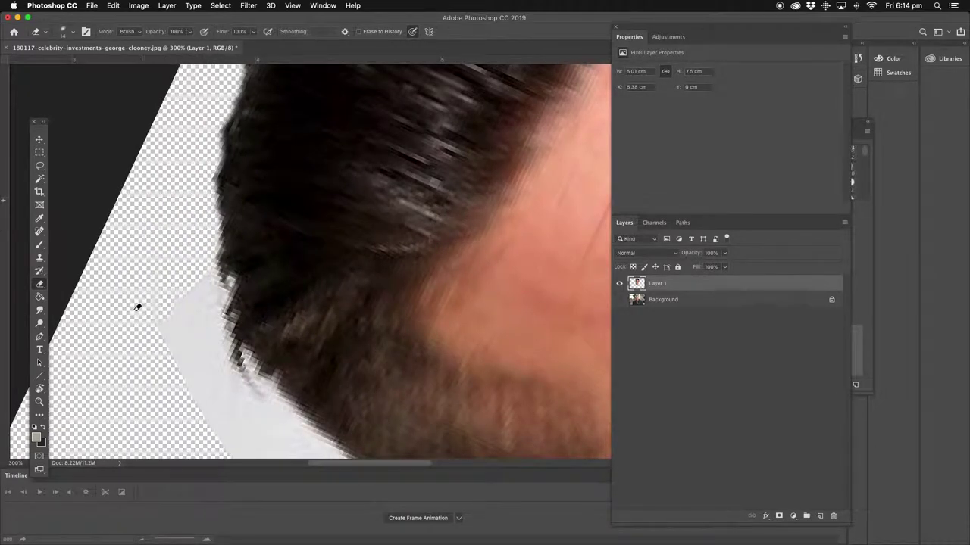
- Erase the grey backdrop along the short side hair on Layer 1, from behind the crown down toward the top of the ear
drag(245, 169, 472, 217)
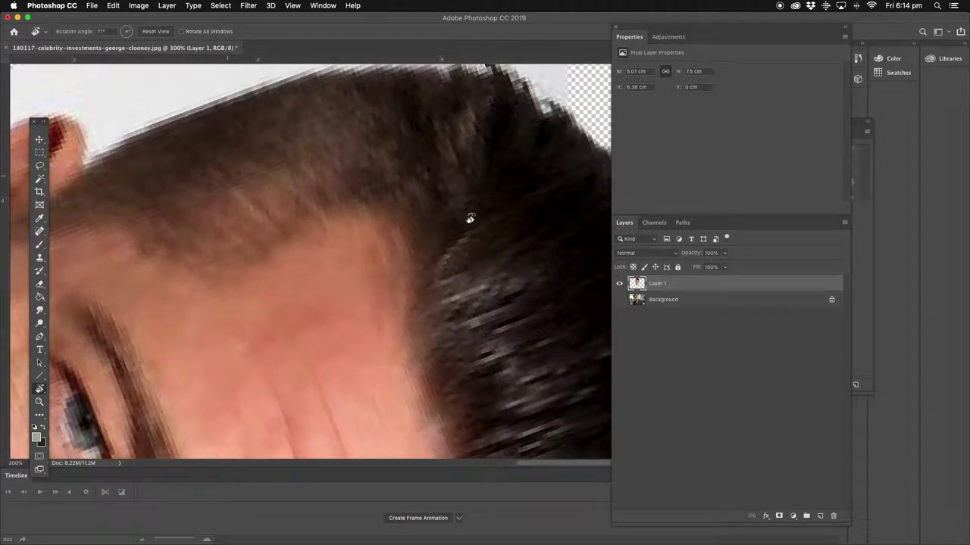
drag(374, 221, 346, 260)
mouse_move(227, 195)
mouse_down()
mouse_move(323, 182)
mouse_move(424, 186)
mouse_move(410, 175)
mouse_move(436, 160)
mouse_move(509, 201)
mouse_move(453, 163)
mouse_move(444, 173)
mouse_move(507, 220)
mouse_move(534, 223)
mouse_move(532, 175)
mouse_move(382, 150)
mouse_move(538, 148)
mouse_move(187, 112)
mouse_up()
mouse_move(207, 128)
mouse_down()
mouse_move(214, 170)
mouse_move(318, 158)
mouse_move(135, 218)
mouse_move(351, 163)
mouse_move(187, 204)
mouse_move(396, 167)
mouse_move(287, 175)
mouse_move(378, 157)
mouse_move(447, 169)
mouse_up()
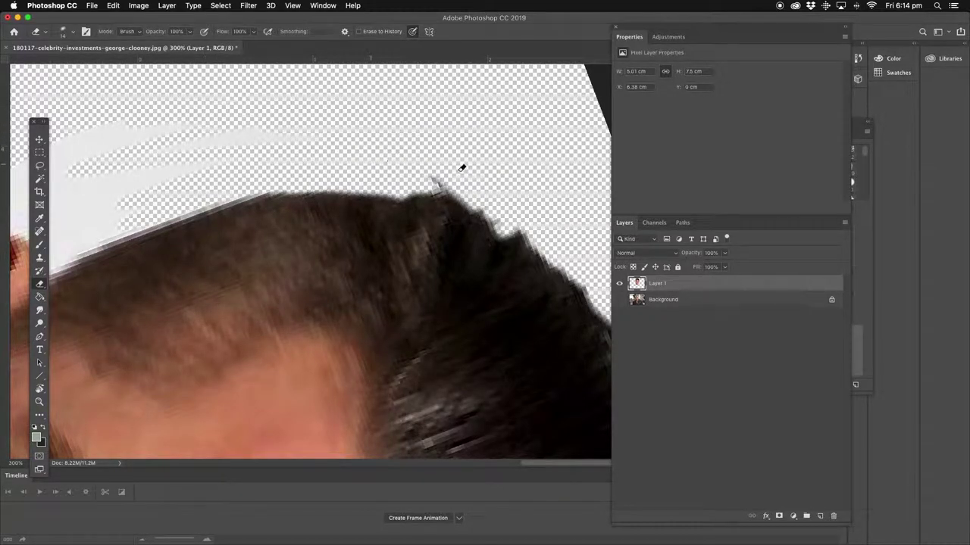
drag(268, 156, 428, 154)
mouse_move(220, 261)
mouse_down()
mouse_move(212, 266)
mouse_move(269, 219)
mouse_up()
mouse_move(167, 222)
mouse_down()
mouse_move(201, 227)
mouse_move(205, 262)
mouse_move(251, 223)
mouse_move(244, 239)
mouse_up()
mouse_move(201, 210)
mouse_down()
mouse_move(238, 229)
mouse_move(223, 214)
mouse_move(253, 203)
mouse_move(232, 210)
mouse_move(257, 217)
mouse_move(278, 185)
mouse_move(232, 181)
mouse_move(505, 137)
mouse_move(427, 134)
mouse_move(200, 167)
mouse_move(388, 115)
mouse_move(330, 113)
mouse_move(174, 155)
mouse_move(164, 190)
mouse_move(217, 198)
mouse_up()
- Erase the grey backdrop around the ear's outline, from its top edge down past the lobe to the cheek
drag(203, 150, 418, 141)
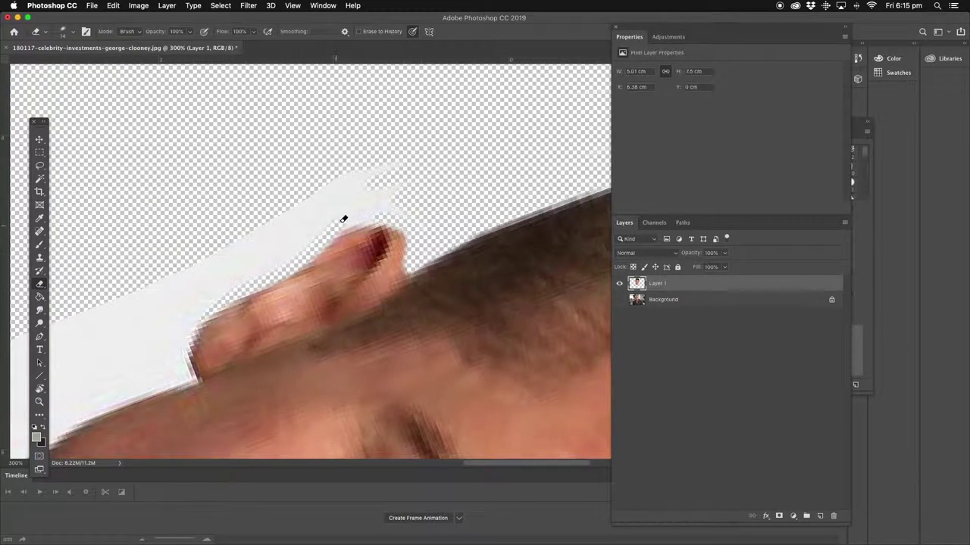
mouse_move(341, 217)
mouse_down()
mouse_move(423, 214)
mouse_move(279, 208)
mouse_move(359, 174)
mouse_move(261, 253)
mouse_move(313, 243)
mouse_move(232, 279)
mouse_move(366, 210)
mouse_up()
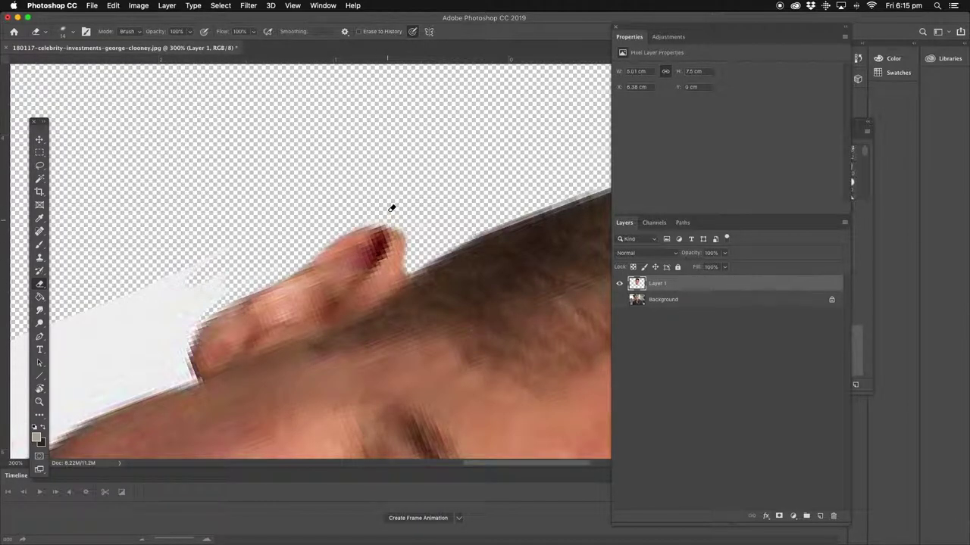
drag(234, 223, 325, 134)
mouse_move(161, 327)
mouse_down()
mouse_move(227, 281)
mouse_move(295, 264)
mouse_up()
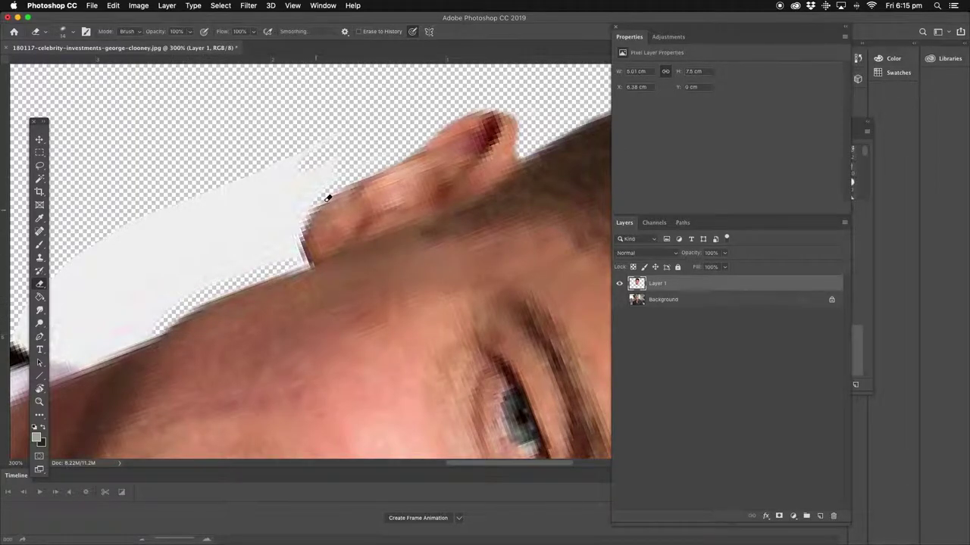
mouse_move(296, 261)
mouse_down()
mouse_move(174, 294)
mouse_move(265, 262)
mouse_move(241, 245)
mouse_move(214, 267)
mouse_move(274, 161)
mouse_move(255, 207)
mouse_move(334, 188)
mouse_move(301, 194)
mouse_move(275, 249)
mouse_up()
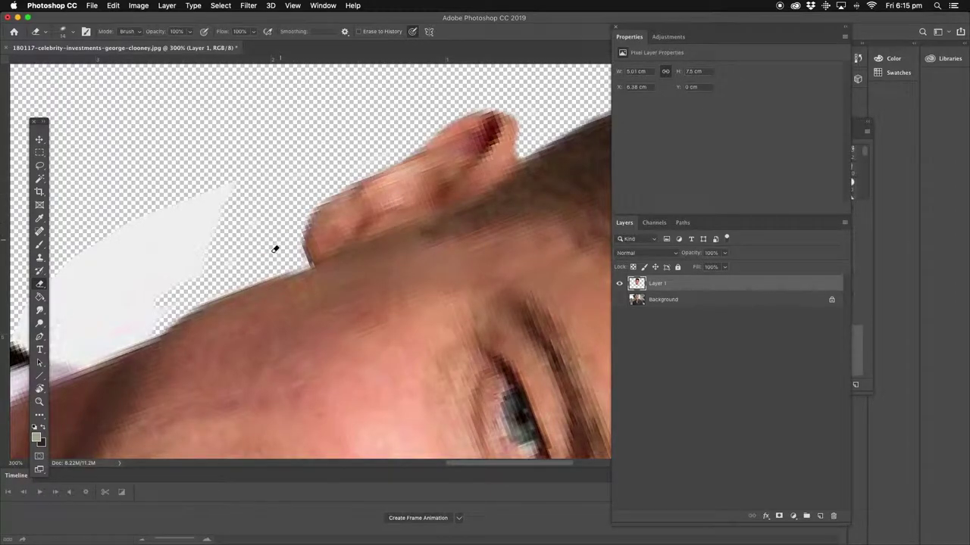
- Erase the remaining backdrop and white collar fringe along the cheek, jaw and neck below the ear
scroll(275, 249, down, 5)
mouse_move(97, 293)
mouse_down()
mouse_move(282, 219)
mouse_move(337, 156)
mouse_move(282, 210)
mouse_move(127, 265)
mouse_move(150, 242)
mouse_move(129, 233)
mouse_move(177, 162)
mouse_move(339, 71)
mouse_move(361, 77)
mouse_move(239, 167)
mouse_move(208, 204)
mouse_move(291, 162)
mouse_move(278, 185)
mouse_move(241, 194)
mouse_move(331, 137)
mouse_move(308, 142)
mouse_up()
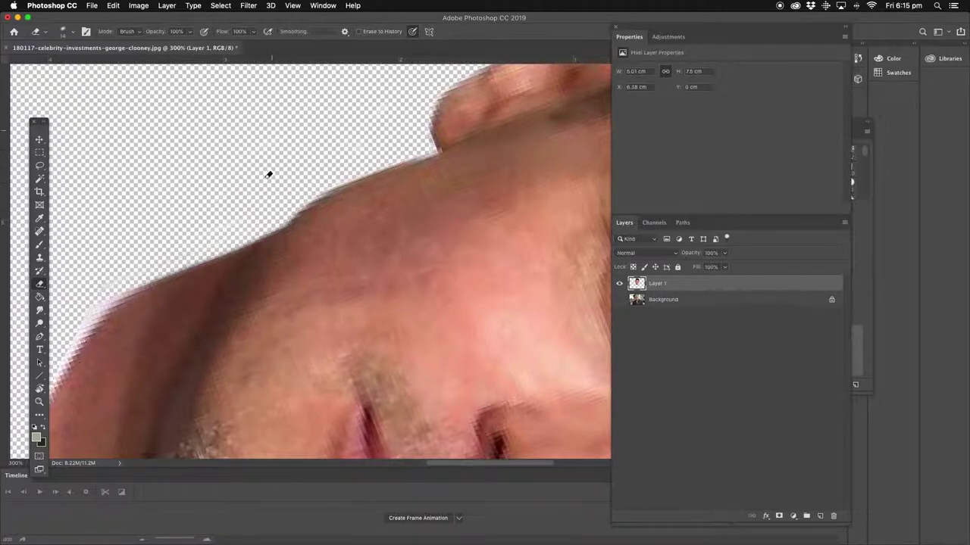
scroll(288, 151, down, 5)
scroll(288, 152, left, 4)
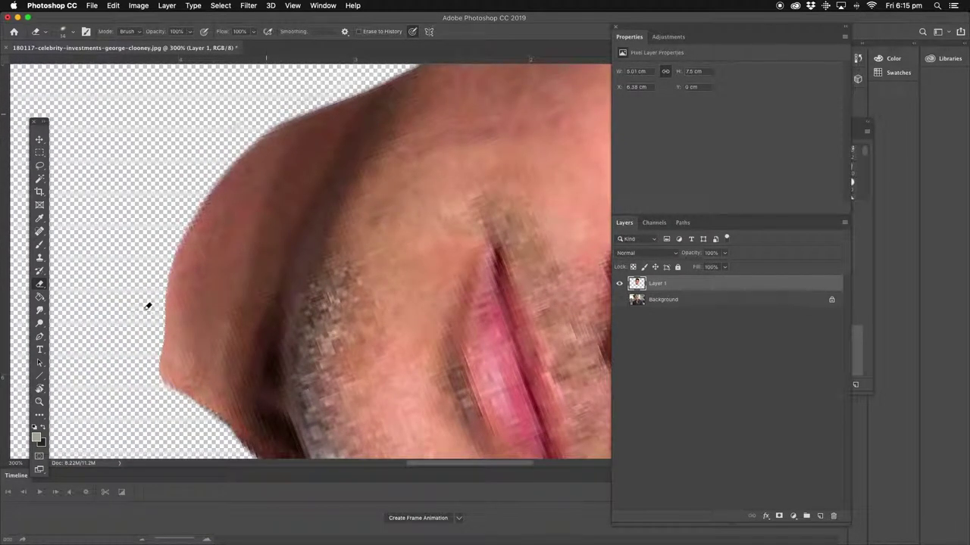
scroll(220, 363, down, 5)
scroll(220, 363, right, 3)
scroll(127, 295, up, 3)
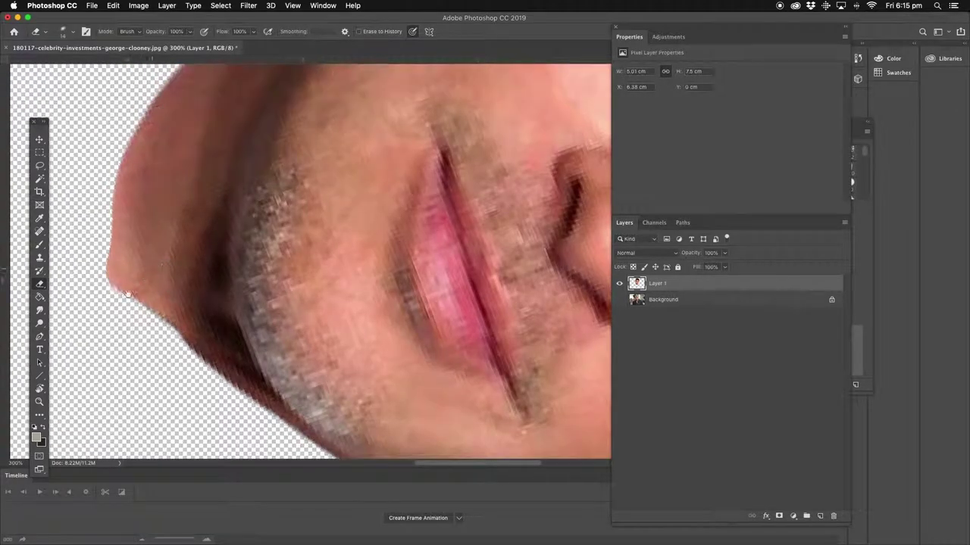
- Rotate the canvas view back to 0° with the whole cut-out head in view
click(40, 400)
alt+click(310, 223)
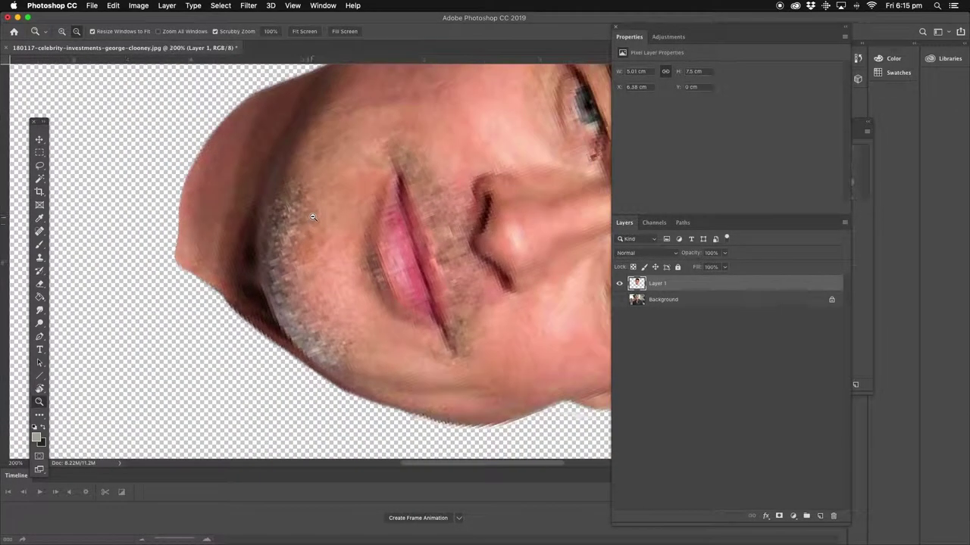
alt+click(337, 187)
alt+click(318, 182)
key(r)
drag(332, 192, 162, 386)
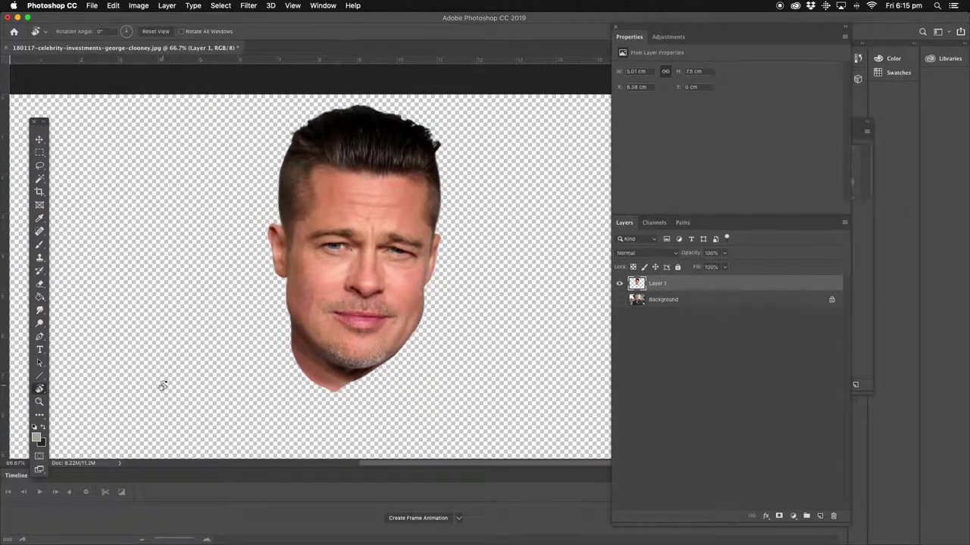
key(z)
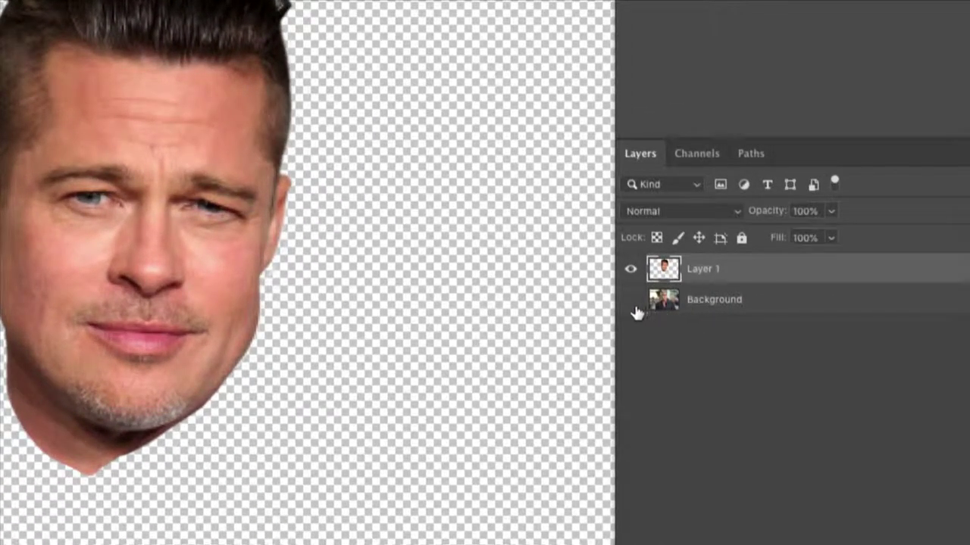
- Make the Background layer visible beneath the head, keeping Layer 1 as the selected layer
click(630, 300)
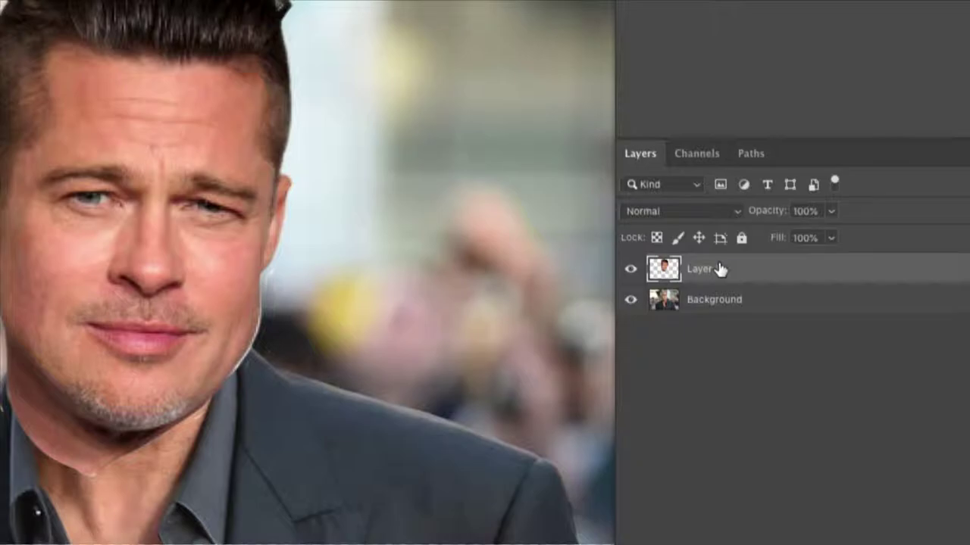
click(708, 303)
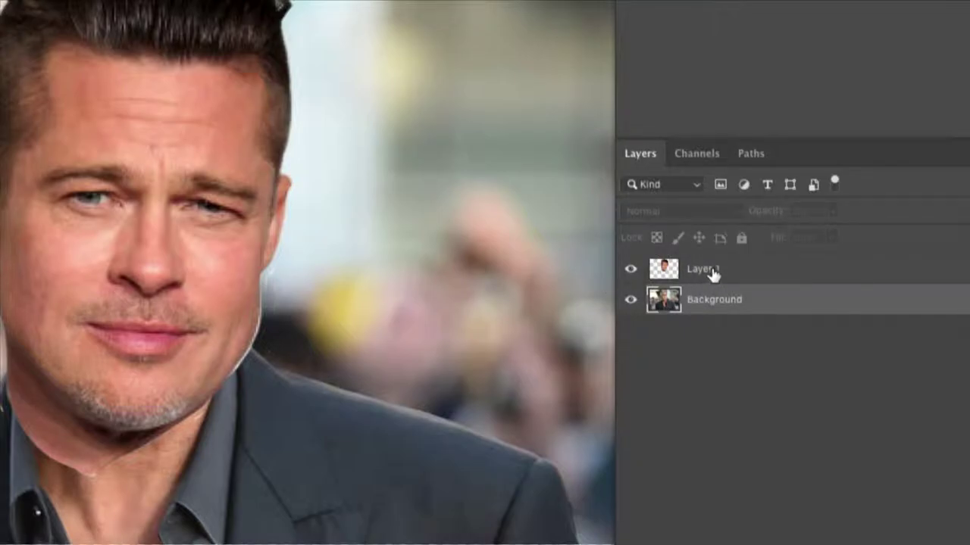
click(713, 276)
- Erase the white fringe on Layer 1 along the jaw edge beneath the partly hidden ear
click(258, 333)
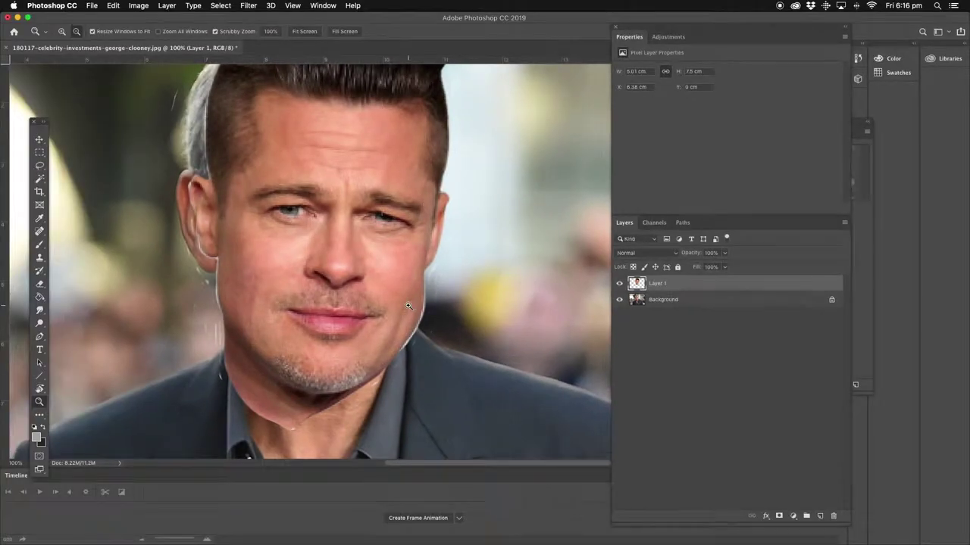
click(38, 287)
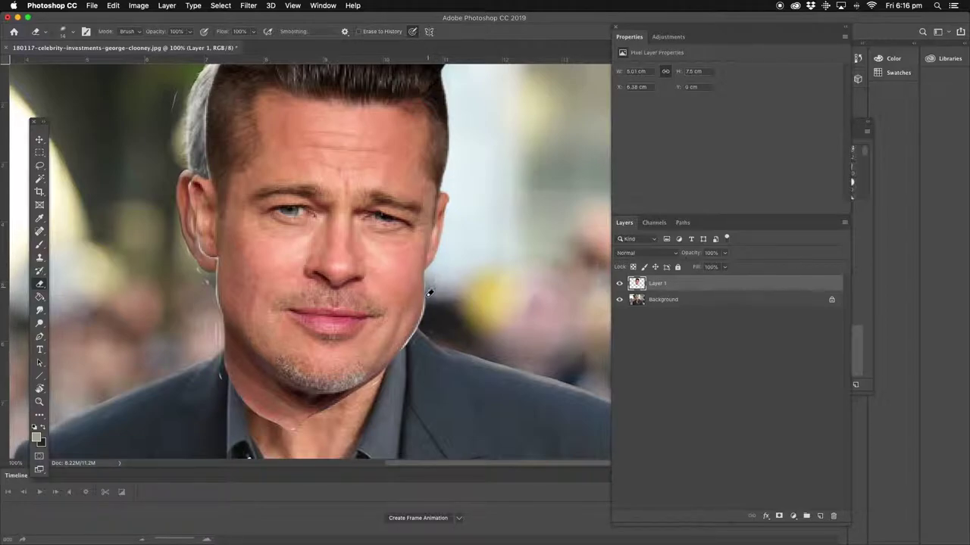
mouse_move(430, 300)
mouse_down()
mouse_move(405, 349)
mouse_move(425, 316)
mouse_move(431, 277)
mouse_move(422, 323)
mouse_up()
drag(429, 322, 434, 273)
- Erase the white rim and stray specks beside the opposite cheek, jaw and neck, from the jacket collar up to the earlobe
key(z)
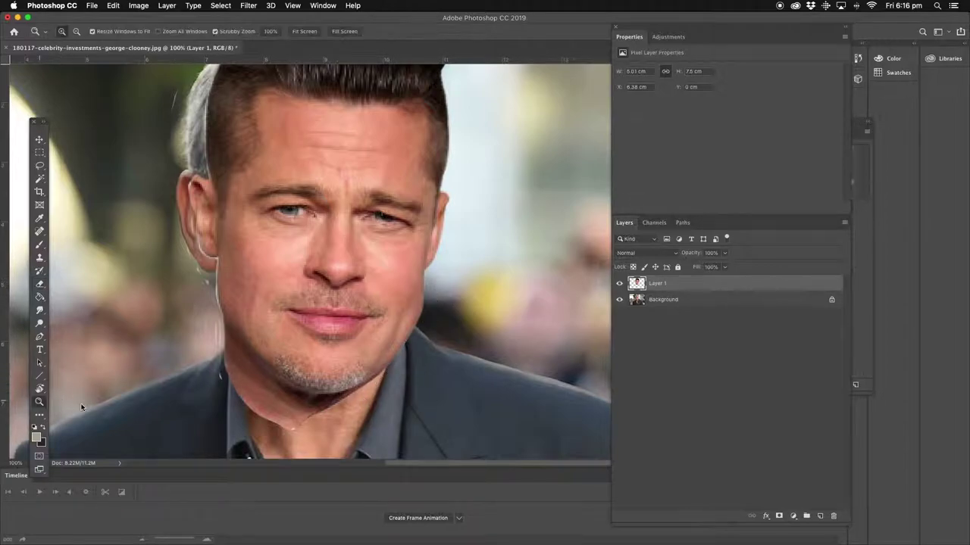
click(322, 432)
click(145, 260)
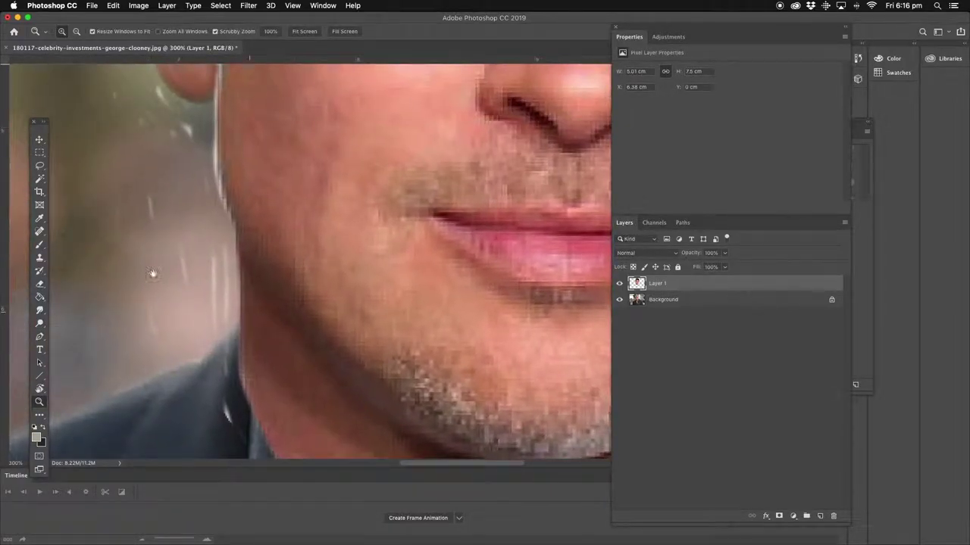
key(e)
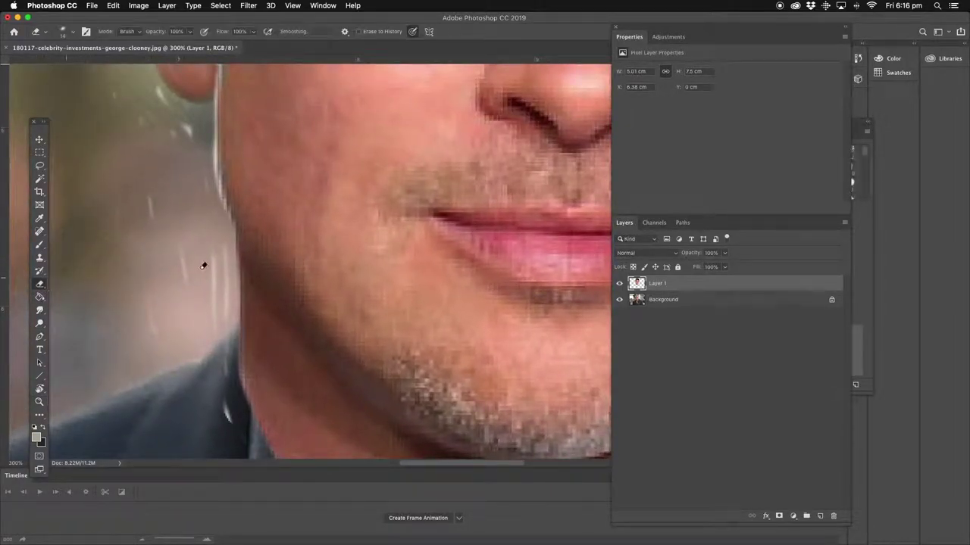
drag(231, 365, 234, 409)
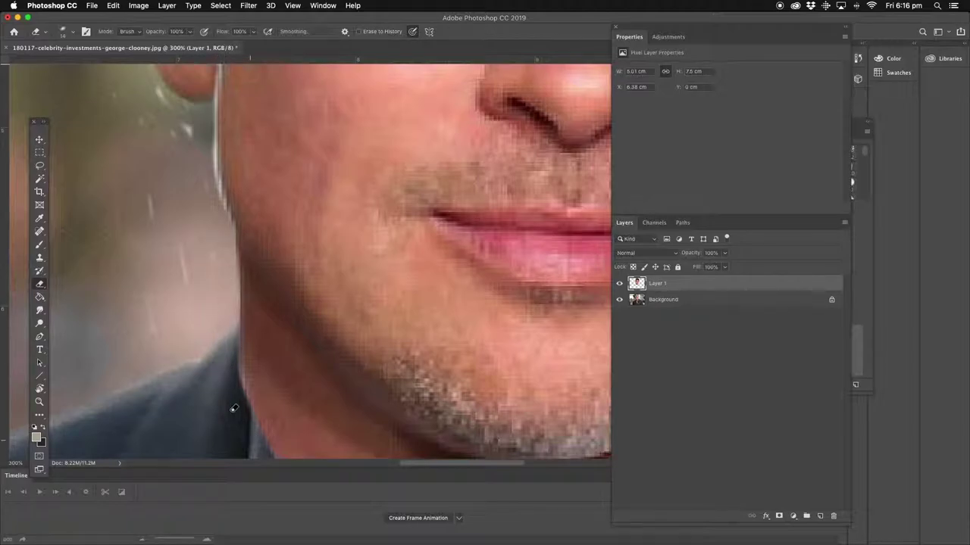
mouse_move(194, 190)
mouse_down()
mouse_move(179, 322)
mouse_move(137, 227)
mouse_up()
mouse_move(215, 95)
mouse_down()
mouse_move(212, 147)
mouse_move(229, 218)
mouse_up()
mouse_move(203, 154)
mouse_down()
mouse_move(156, 81)
mouse_move(135, 105)
mouse_up()
mouse_move(219, 96)
mouse_down()
mouse_move(231, 228)
mouse_move(227, 297)
mouse_up()
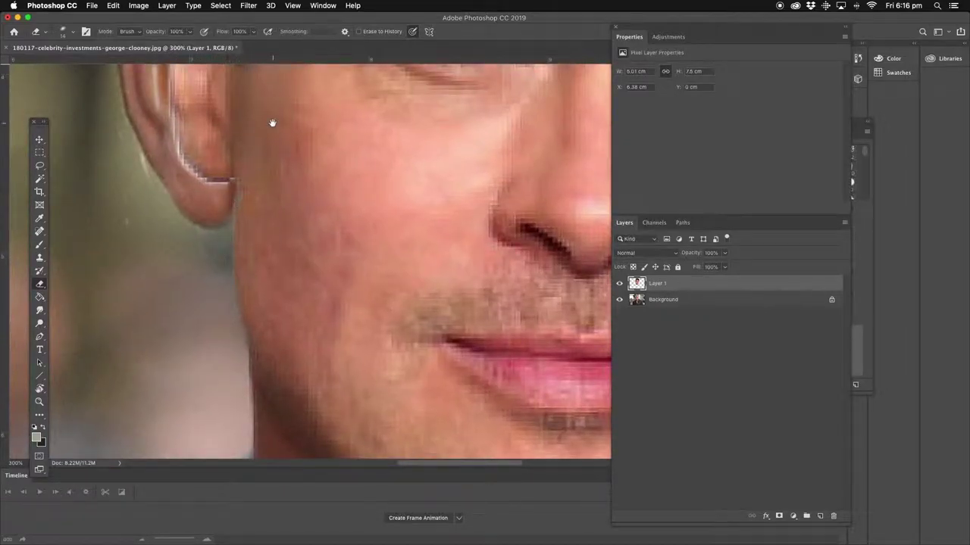
- Erase the white outline around the pasted ear's lobe and outer edge so it blends into the ear underneath
drag(273, 123, 356, 210)
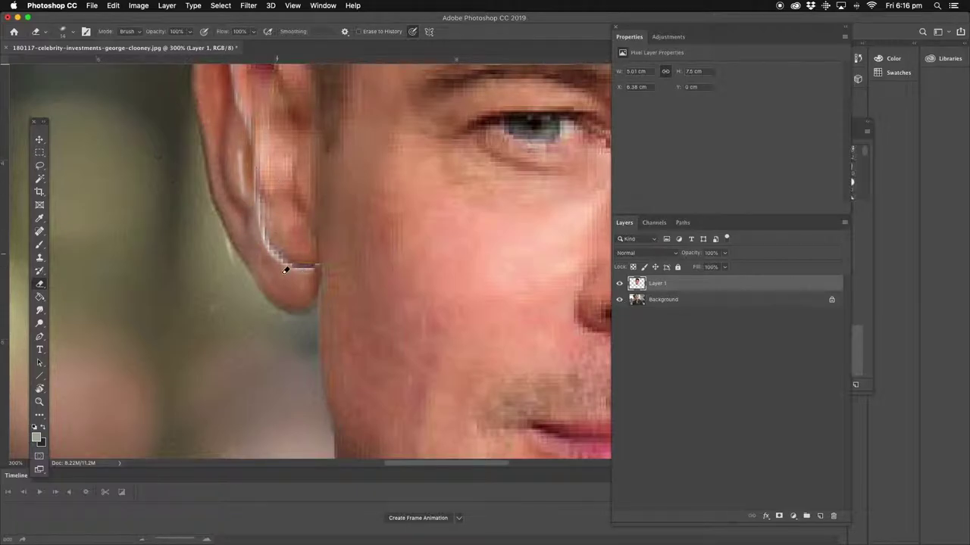
mouse_move(241, 202)
mouse_down()
mouse_move(243, 147)
mouse_move(237, 216)
mouse_move(217, 221)
mouse_up()
mouse_move(252, 184)
mouse_down()
mouse_move(268, 250)
mouse_move(316, 269)
mouse_up()
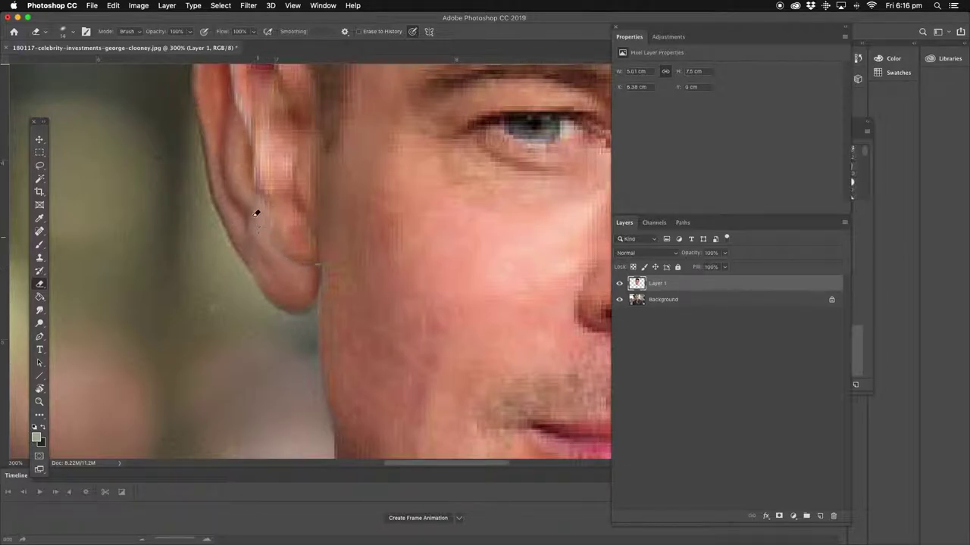
drag(241, 139, 234, 270)
mouse_move(227, 173)
mouse_down()
mouse_move(244, 145)
mouse_move(225, 196)
mouse_move(241, 285)
mouse_up()
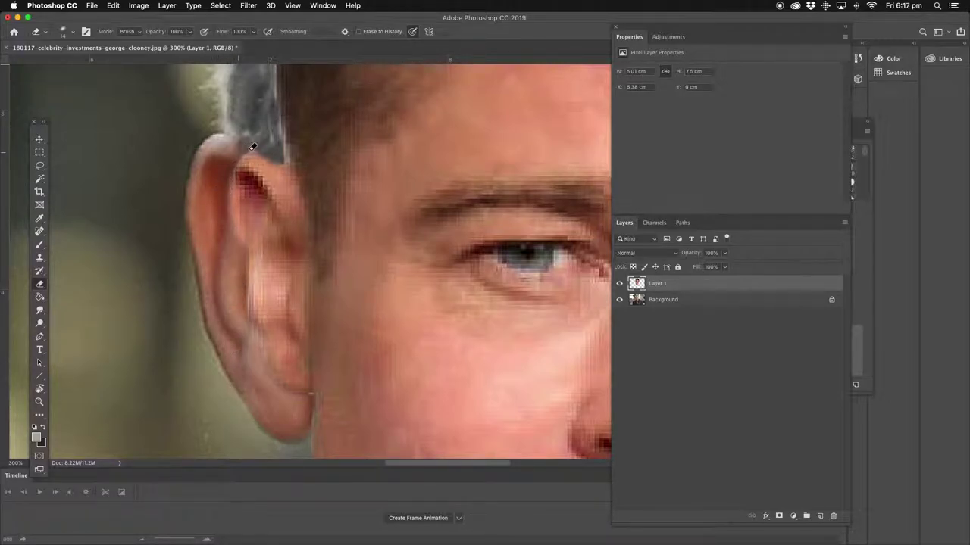
- Erase the white line above the ear and along the side hair where it meets the grey hair underneath
drag(266, 144, 238, 196)
mouse_move(269, 149)
mouse_down()
mouse_move(275, 256)
mouse_move(240, 217)
mouse_up()
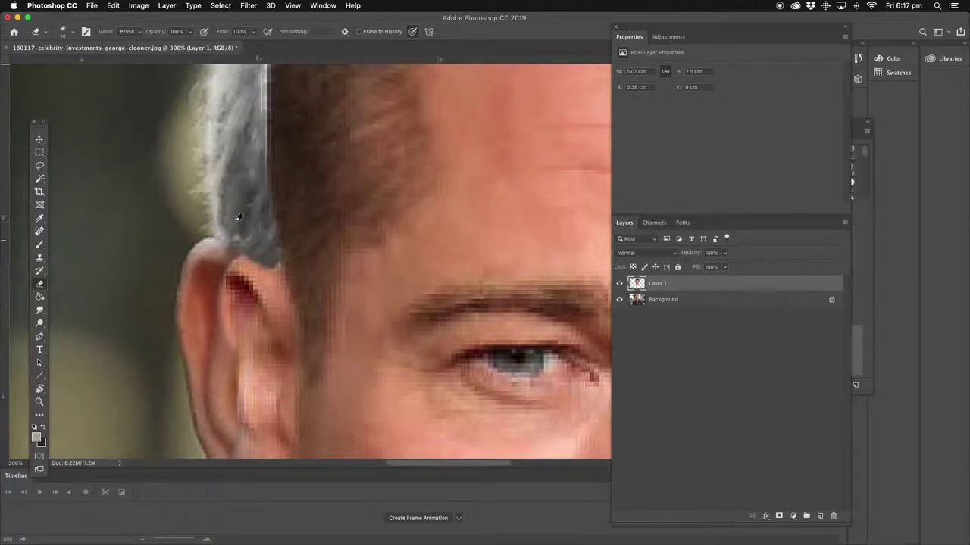
drag(234, 143, 236, 272)
mouse_move(266, 144)
mouse_down()
mouse_move(258, 301)
mouse_move(266, 145)
mouse_move(263, 174)
mouse_up()
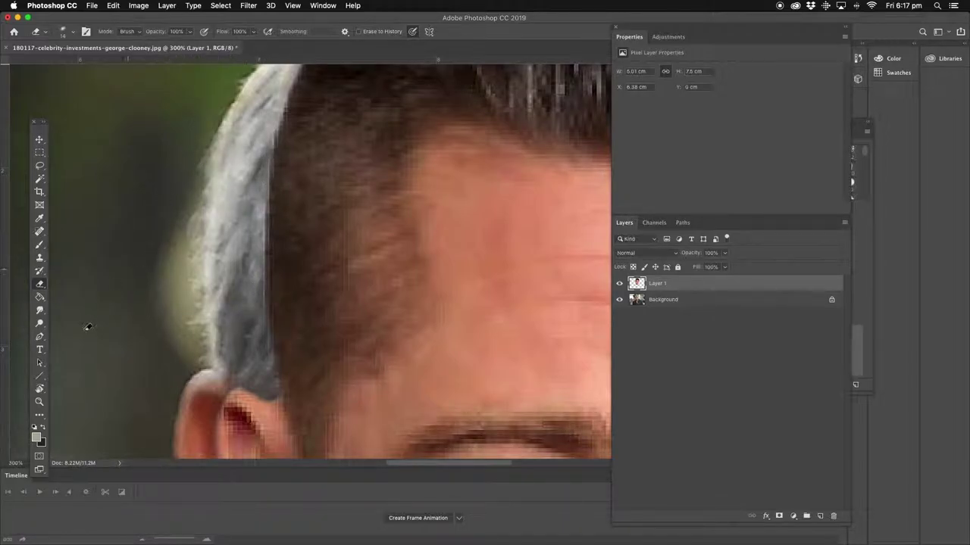
- Erase the light fringe along the crown of the dark hair on Layer 1
click(39, 402)
alt+click(406, 203)
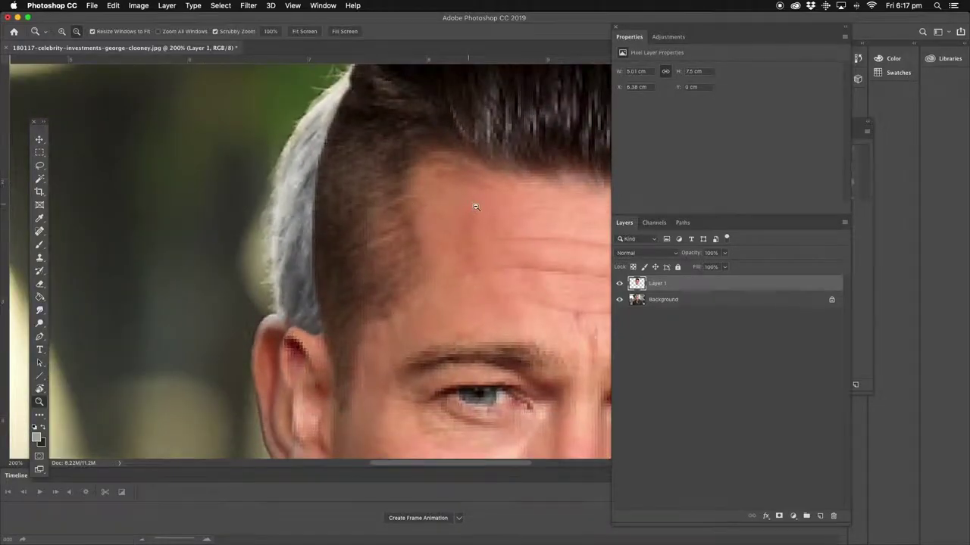
alt+click(409, 204)
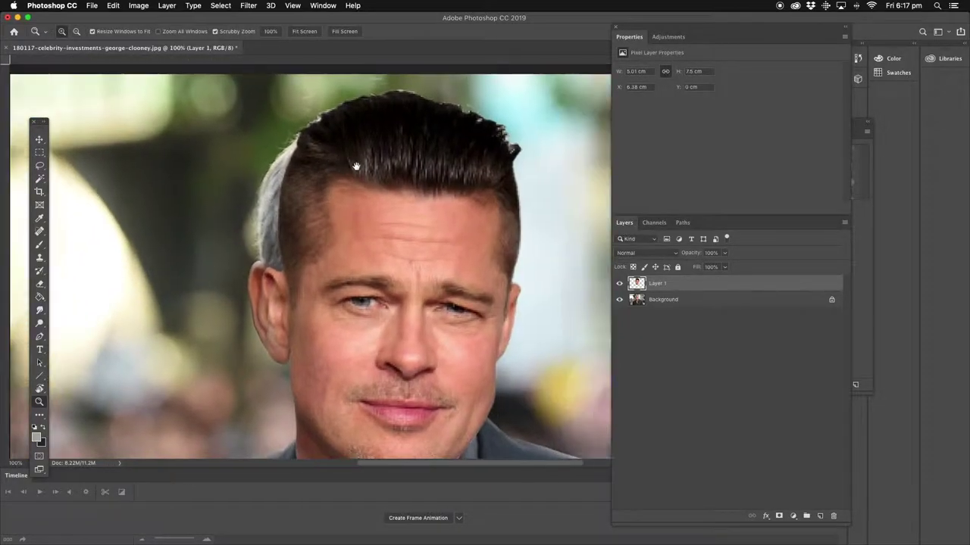
drag(355, 166, 309, 189)
click(331, 125)
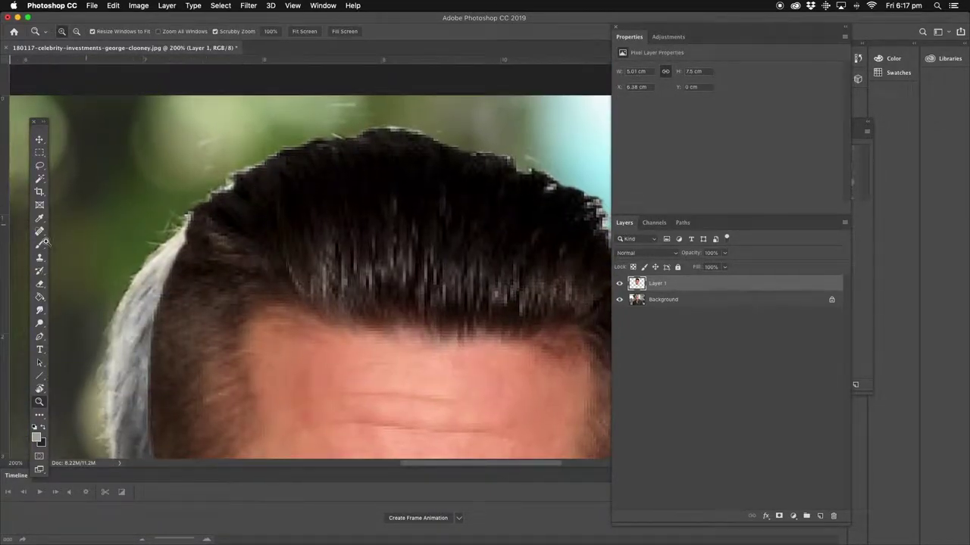
click(42, 282)
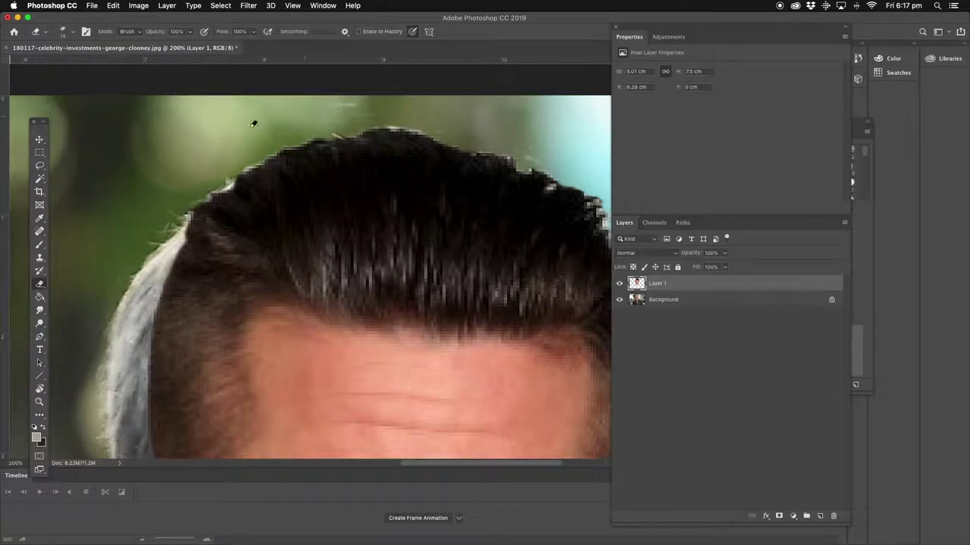
drag(378, 124, 459, 135)
drag(400, 128, 353, 133)
mouse_move(482, 141)
mouse_down()
mouse_move(445, 143)
mouse_move(475, 147)
mouse_up()
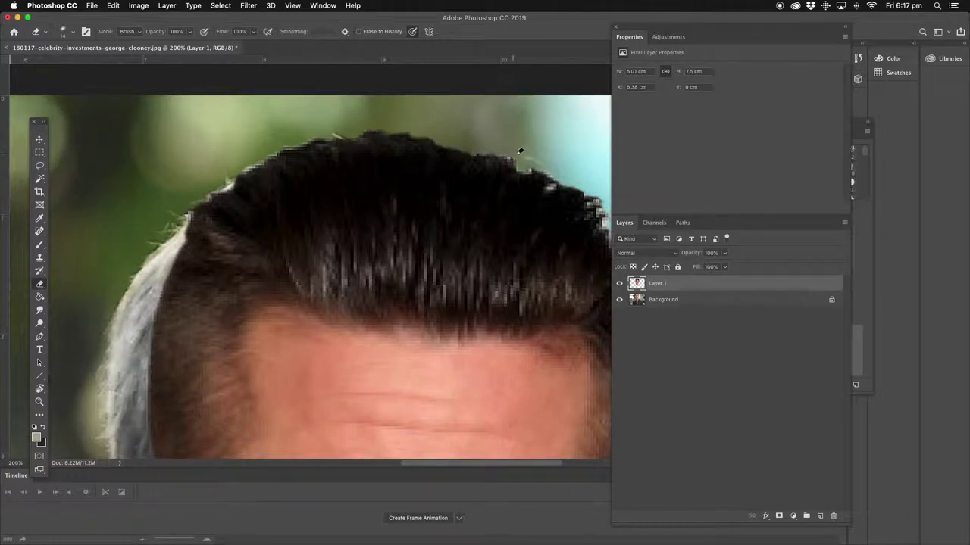
- Erase the leftover light pixels between the jagged hair tufts and along the remaining top hair edge
mouse_move(551, 186)
mouse_down()
mouse_move(542, 175)
mouse_move(553, 183)
mouse_up()
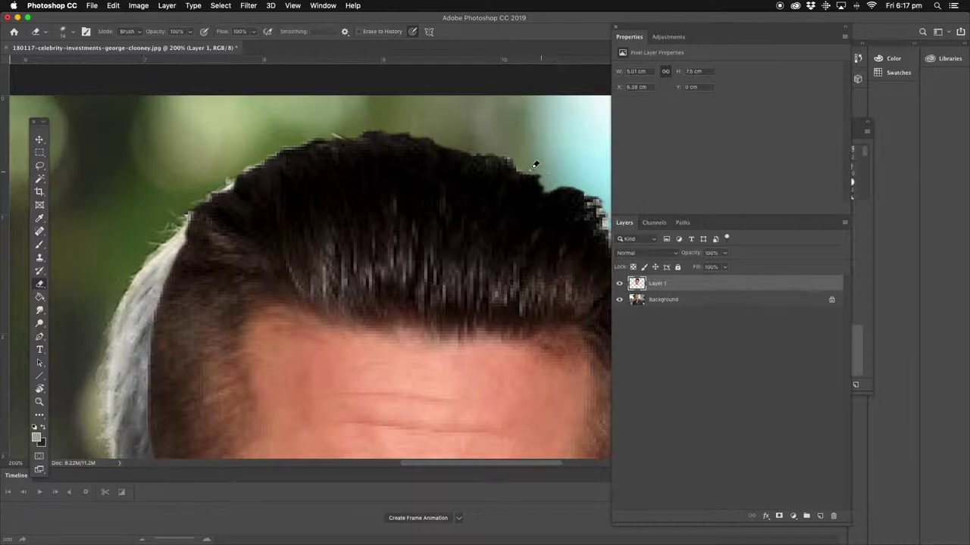
mouse_move(599, 189)
mouse_down()
mouse_move(478, 165)
mouse_move(451, 174)
mouse_move(476, 207)
mouse_move(494, 204)
mouse_move(488, 220)
mouse_move(486, 200)
mouse_up()
drag(243, 165, 270, 89)
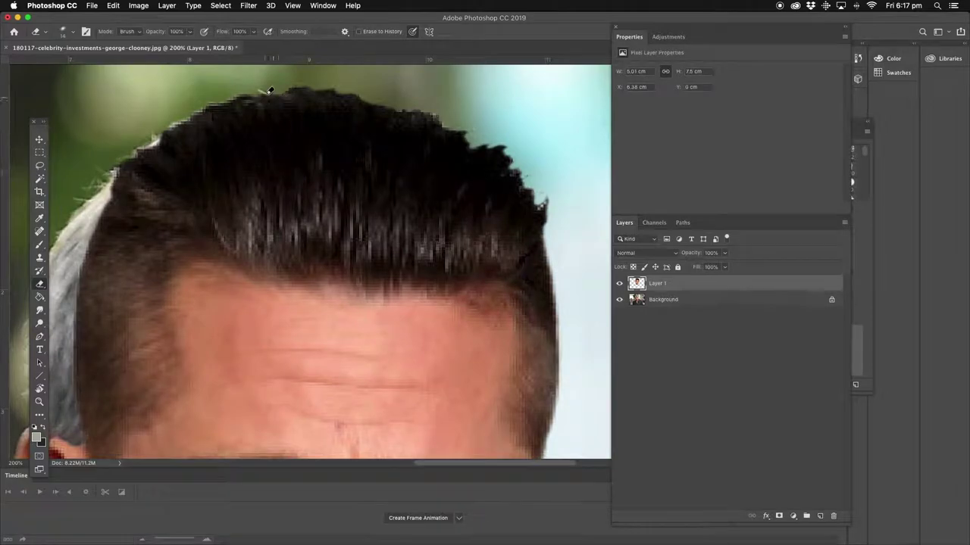
click(40, 403)
alt+click(246, 263)
alt+click(273, 270)
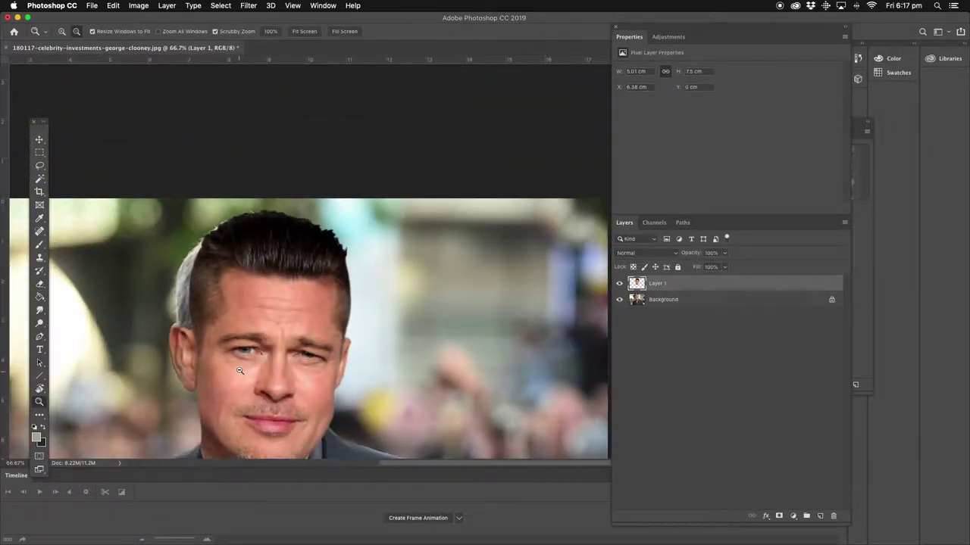
alt+click(301, 278)
drag(390, 237, 270, 222)
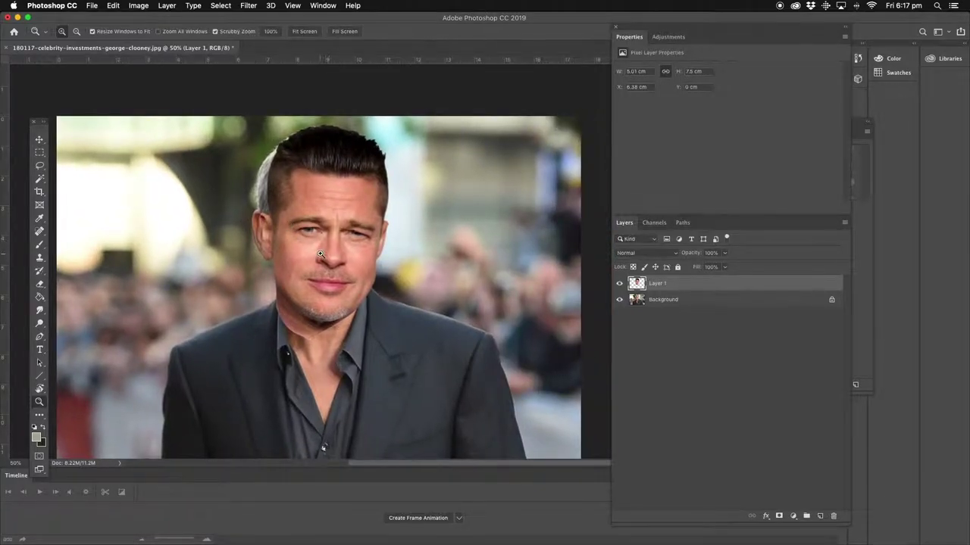
- Scale the pasted head on Layer 1 down to about 91.6% and position it back over the original face
click(39, 139)
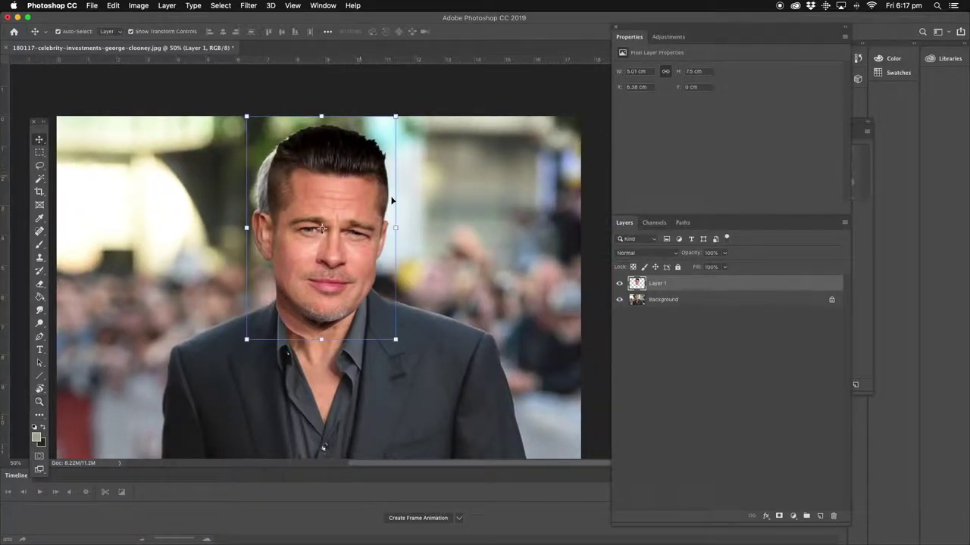
drag(341, 202, 398, 182)
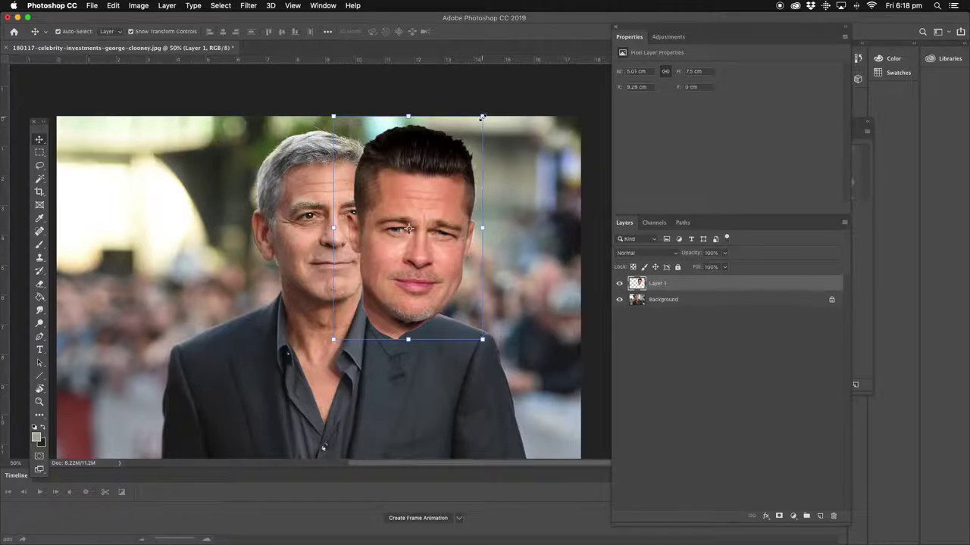
drag(482, 119, 467, 129)
drag(464, 134, 463, 135)
drag(428, 209, 417, 190)
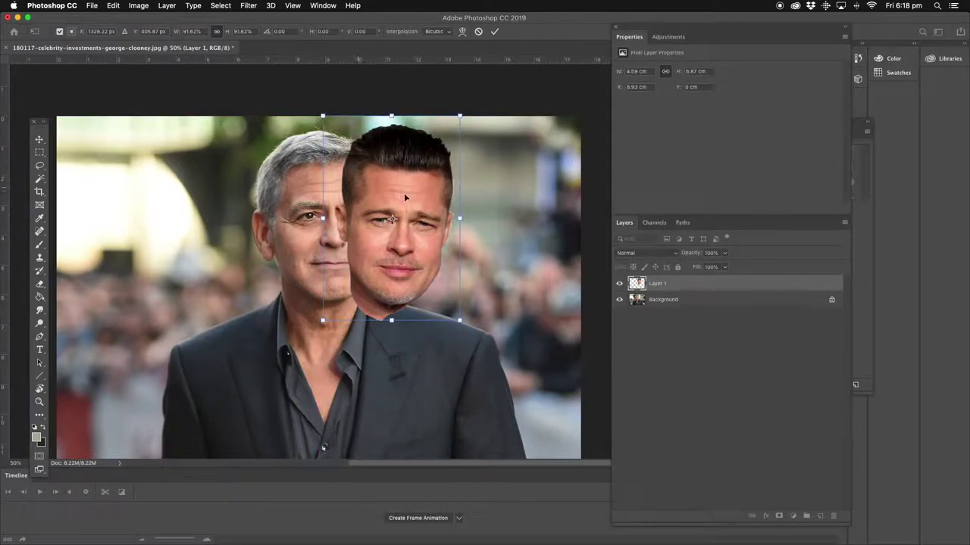
drag(409, 197, 339, 195)
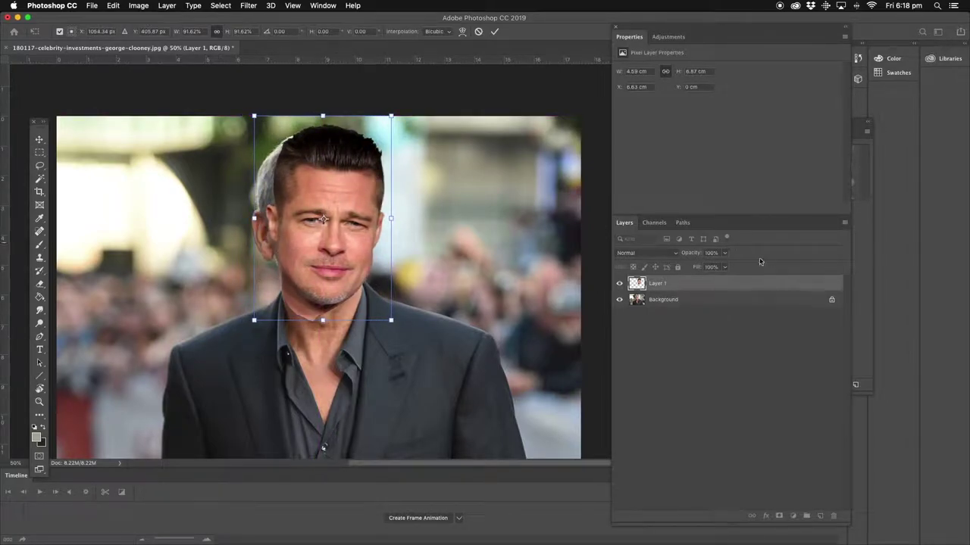
- Lower Layer 1's opacity to 62% and apply the transform of the pasted head
click(718, 284)
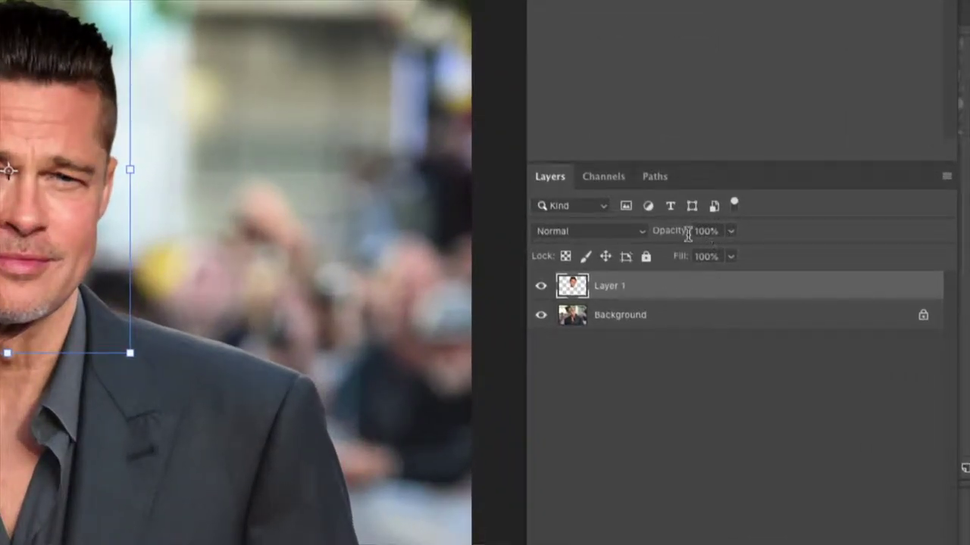
click(731, 232)
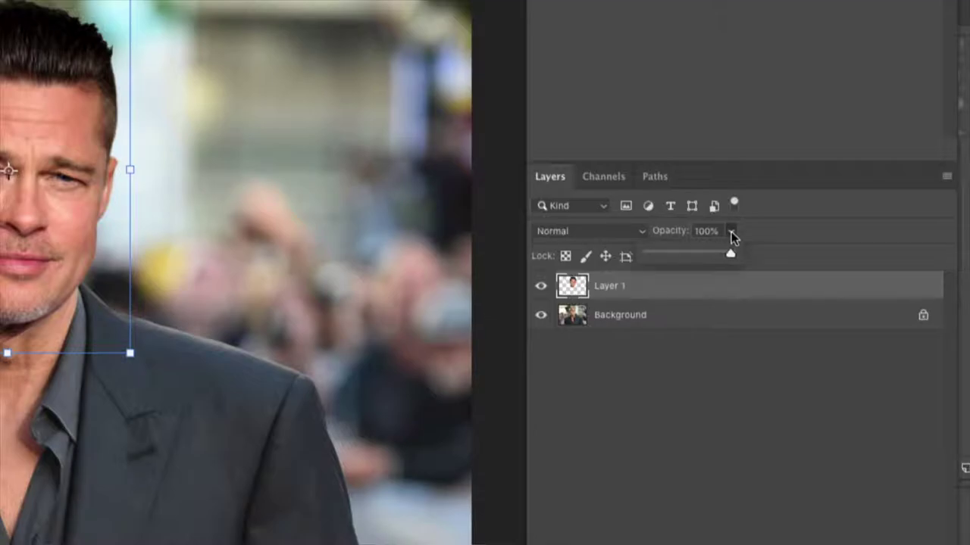
drag(731, 258, 700, 259)
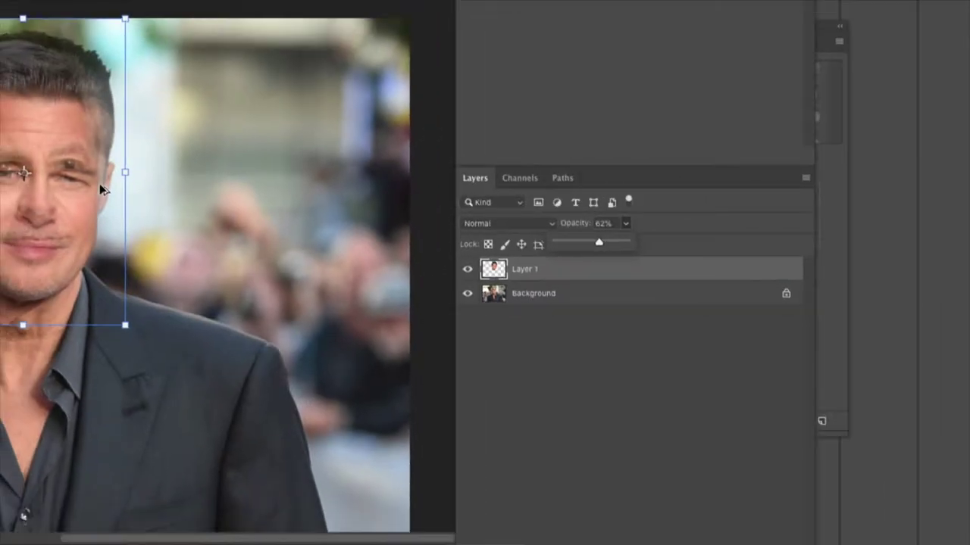
scroll(195, 174, left, 5)
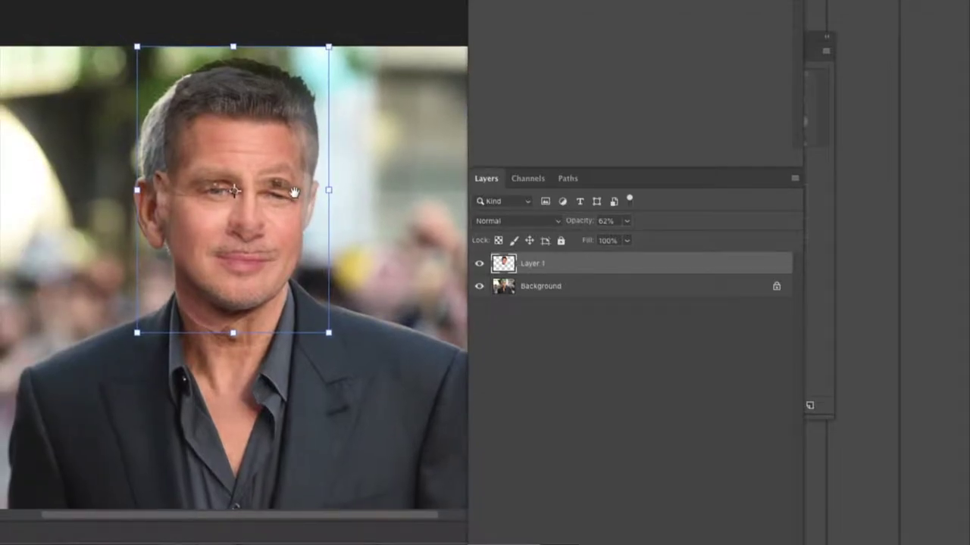
key(Return)
- Shift the semi-transparent head and rotate it slightly counter-clockwise to line up its eyes and nose with the face underneath
drag(257, 202, 260, 195)
key(ctrl+t)
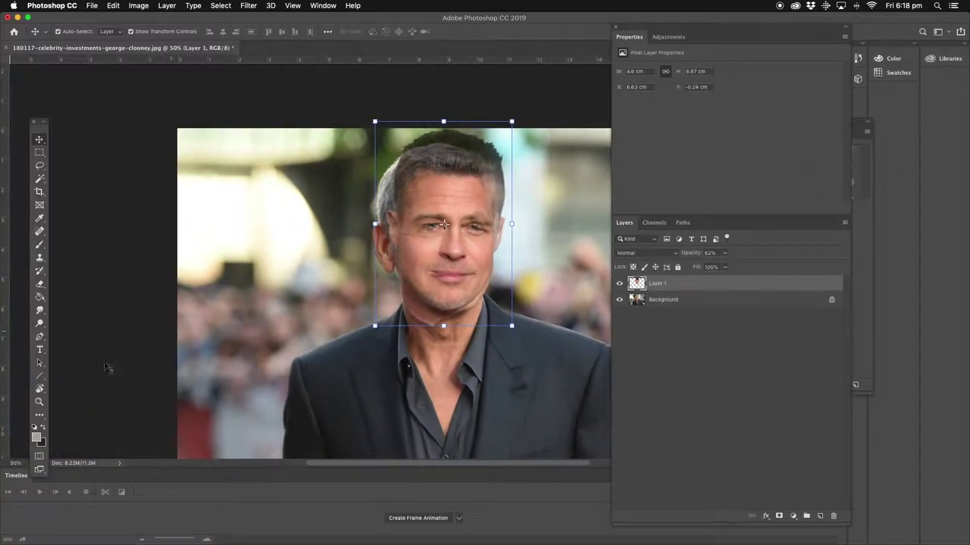
click(39, 401)
click(474, 235)
click(474, 235)
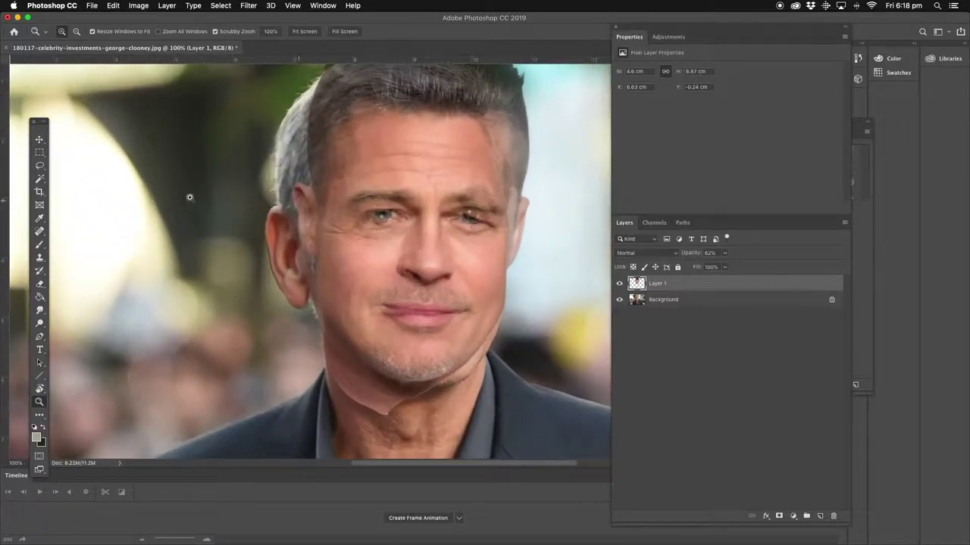
click(40, 139)
scroll(410, 208, up, 5)
scroll(410, 208, right, 4)
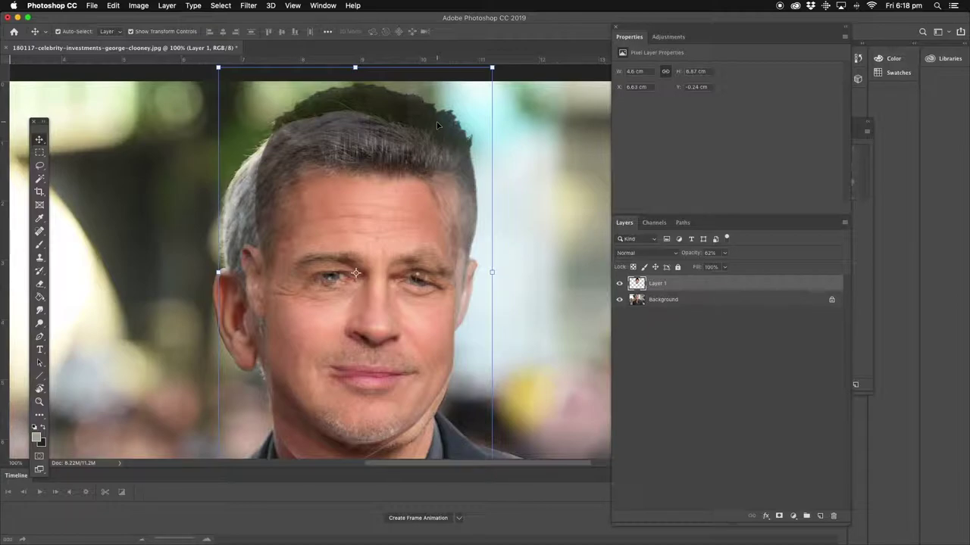
mouse_move(371, 212)
mouse_down()
mouse_move(383, 195)
mouse_move(368, 216)
mouse_move(362, 206)
mouse_up()
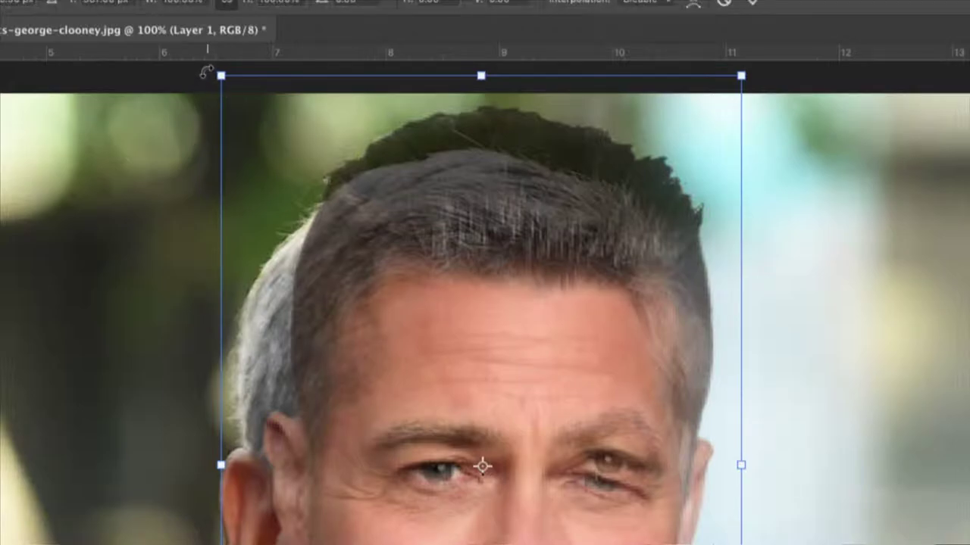
drag(207, 72, 174, 110)
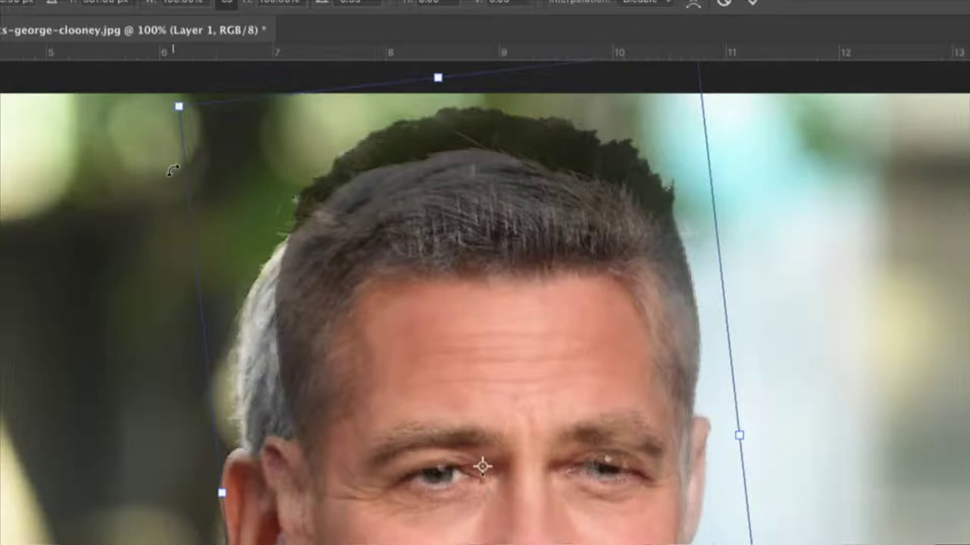
key(Return)
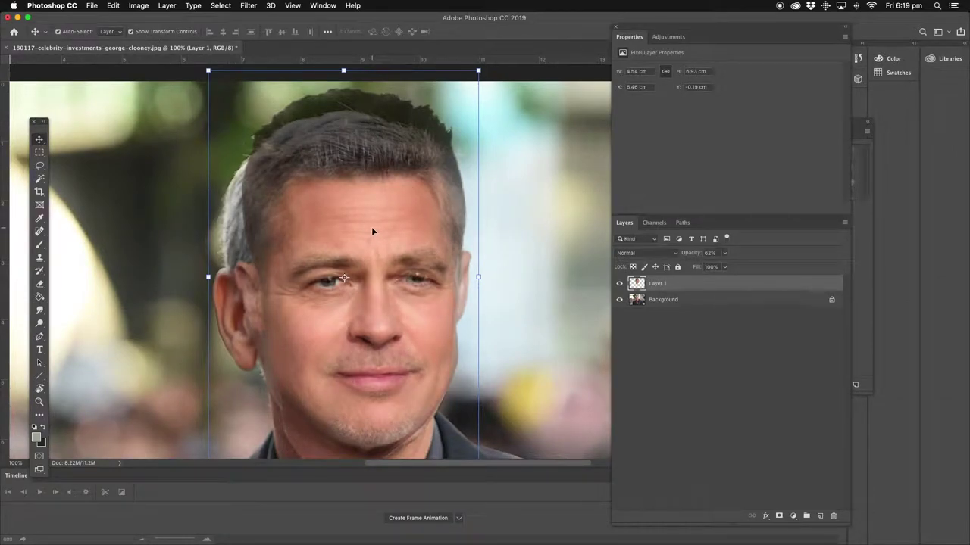
- Examine how the semi-transparent head lines up with the face, ears and shoulders underneath
click(40, 401)
alt+click(339, 253)
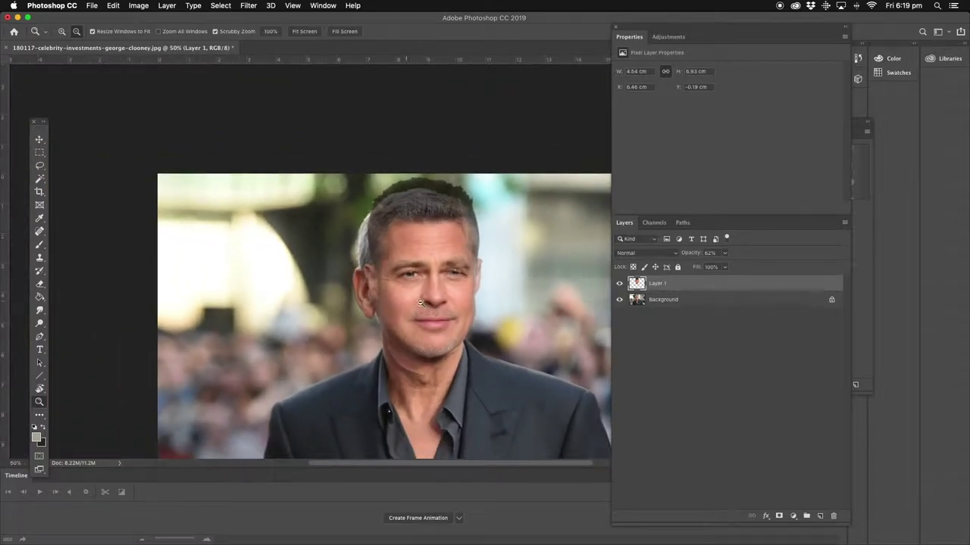
alt+click(409, 259)
click(458, 342)
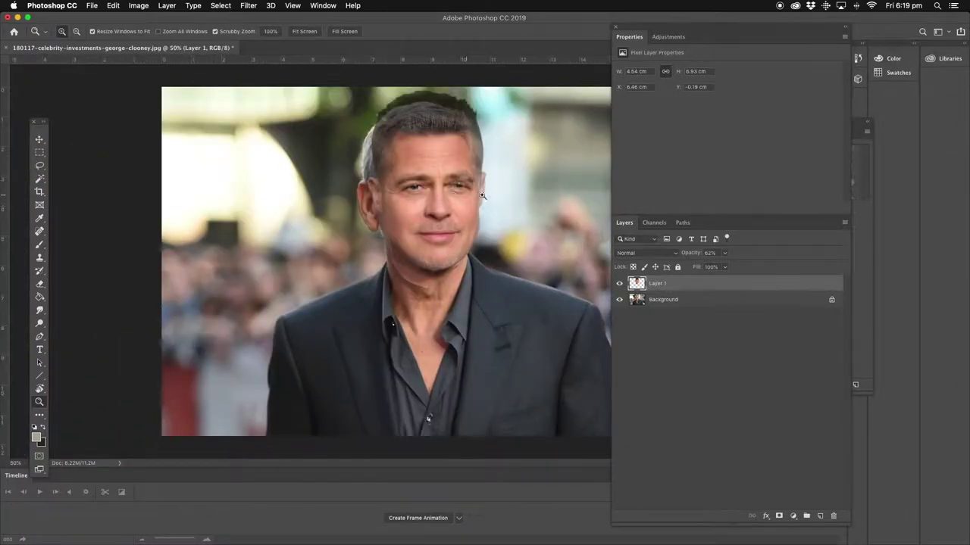
key(super+r)
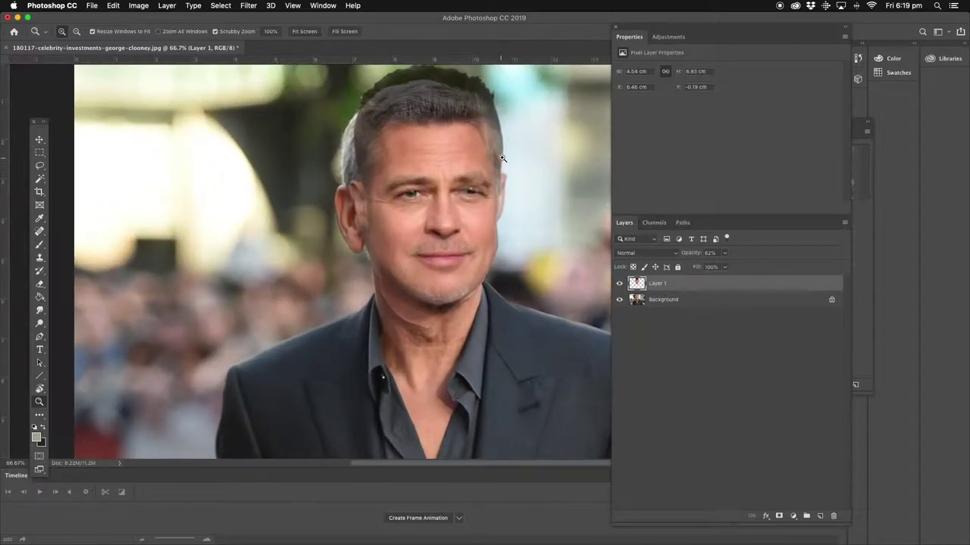
click(502, 149)
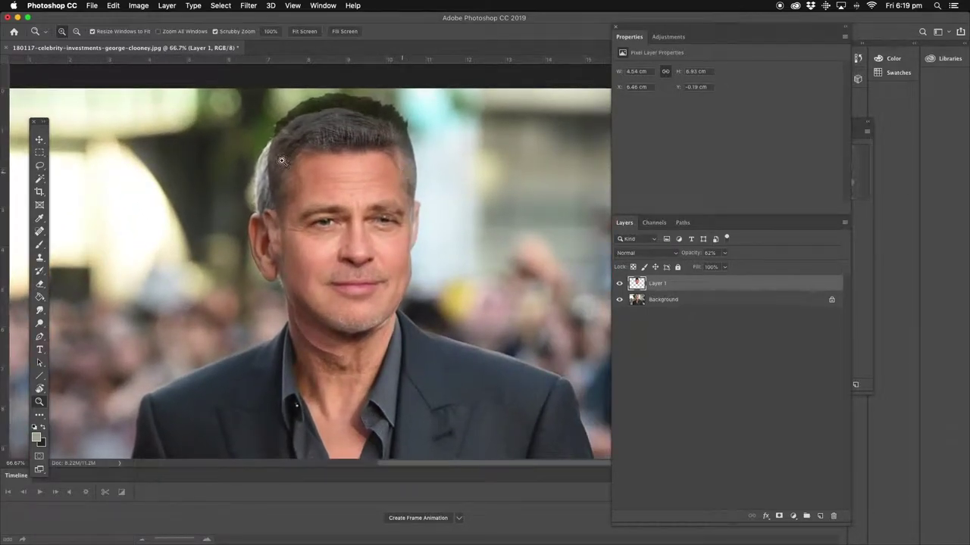
click(39, 140)
key(super+r)
mouse_move(338, 180)
mouse_down()
mouse_move(397, 174)
mouse_move(334, 180)
mouse_up()
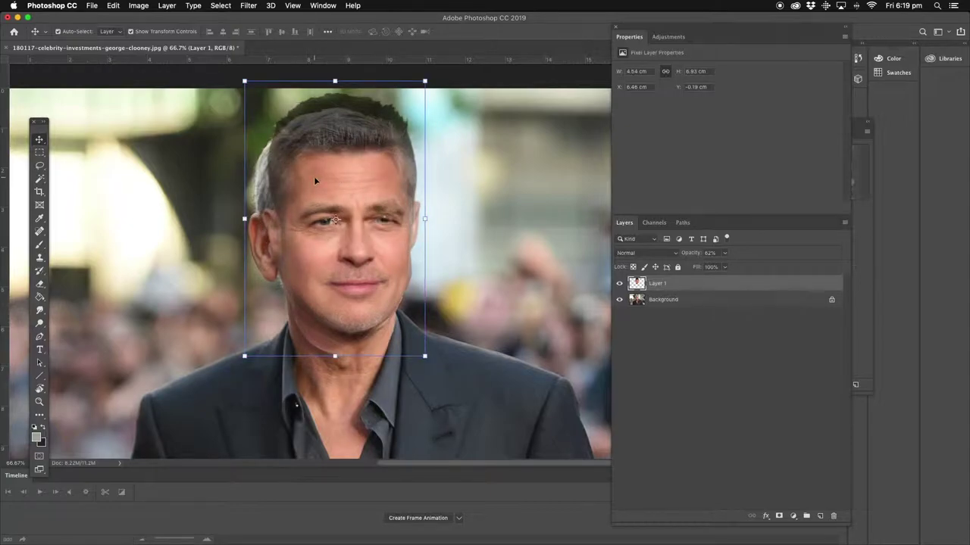
- Restore Layer 1's opacity to 100% and move the head slightly down and to the left onto the neck
click(726, 254)
drag(723, 268, 766, 267)
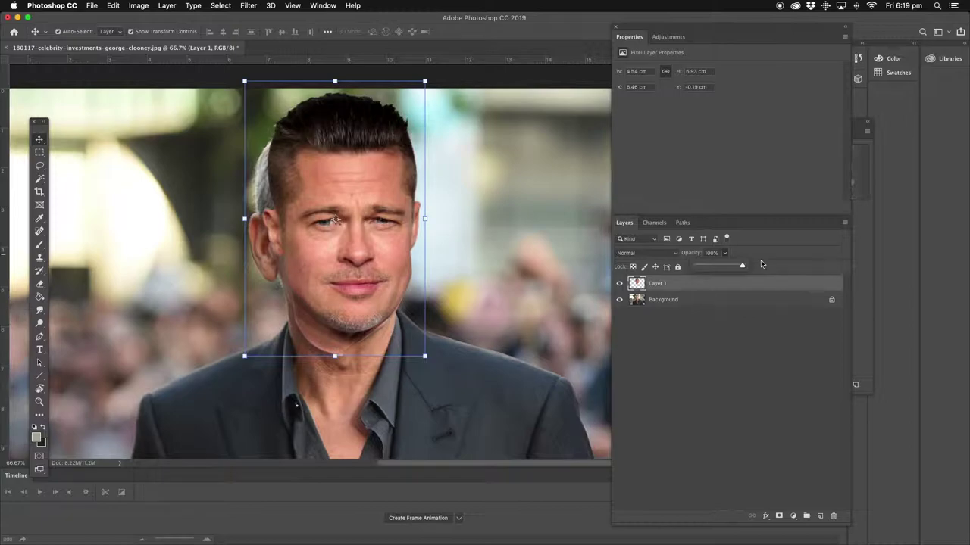
click(338, 191)
drag(366, 231, 361, 246)
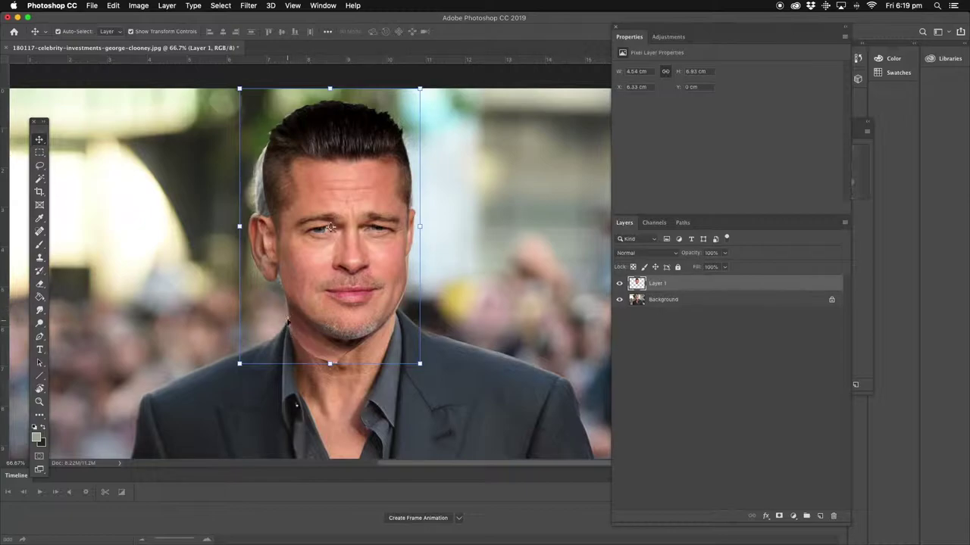
drag(369, 275, 364, 281)
- Erase the pasted neck's visible edge below the chin on Layer 1 with a 26 px eraser
drag(468, 275, 453, 212)
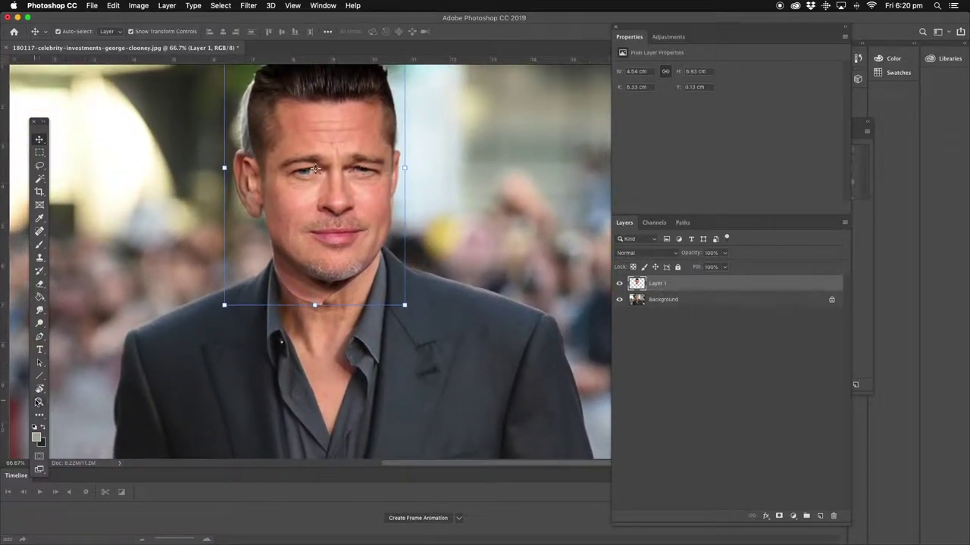
click(39, 402)
alt+click(374, 224)
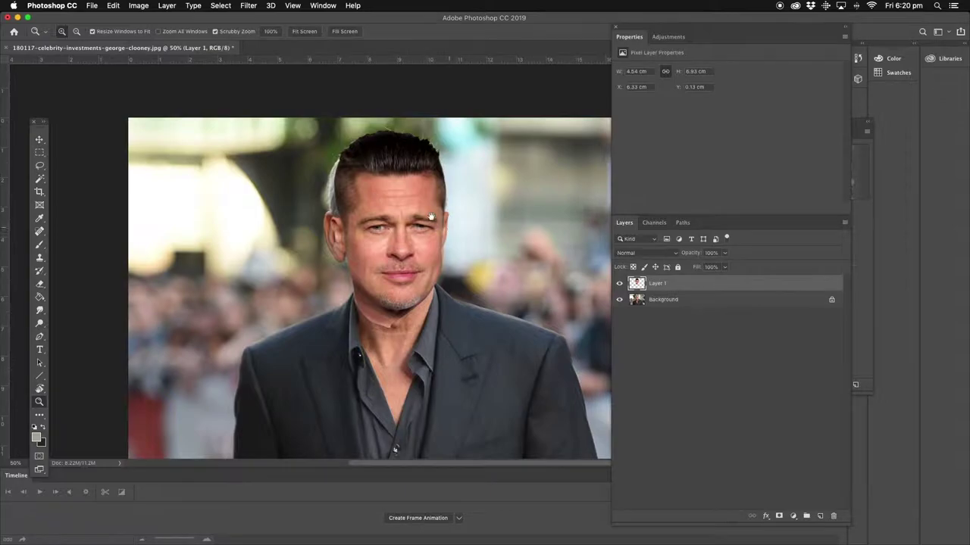
scroll(424, 227, right, 3)
scroll(425, 228, down, 2)
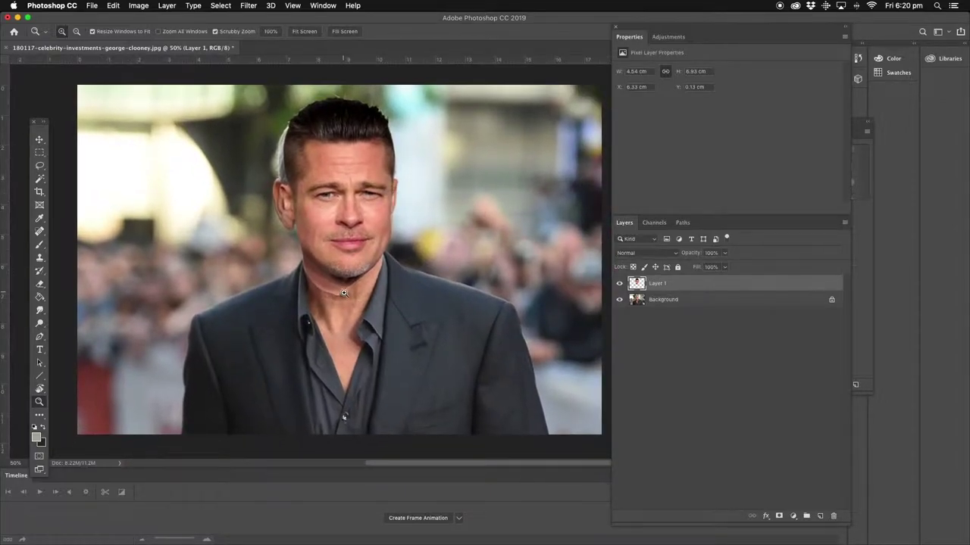
click(343, 293)
click(333, 288)
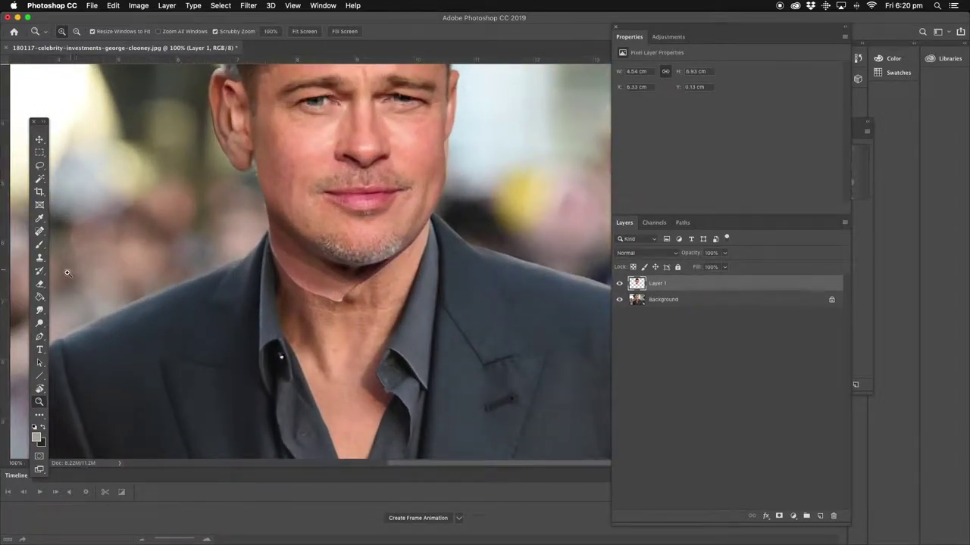
click(40, 284)
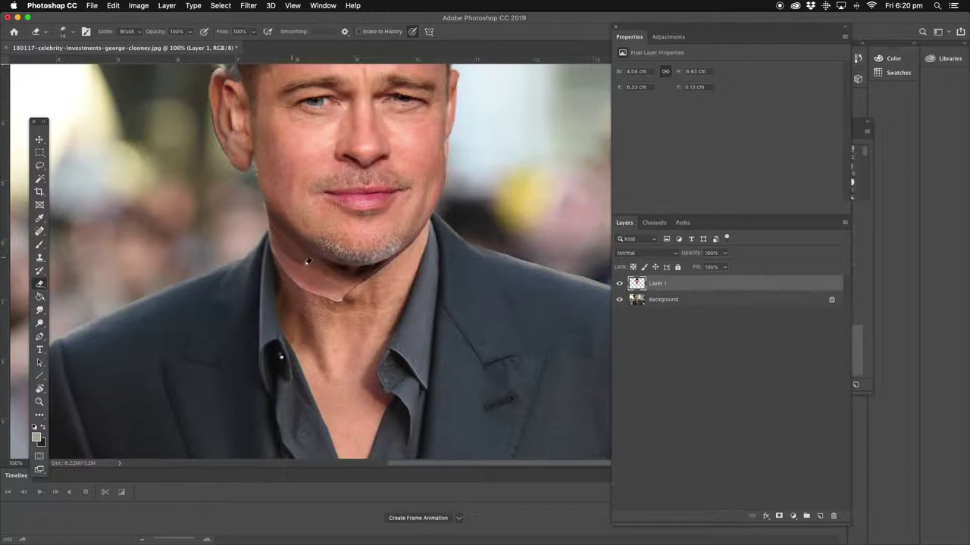
click(856, 310)
drag(752, 225, 759, 223)
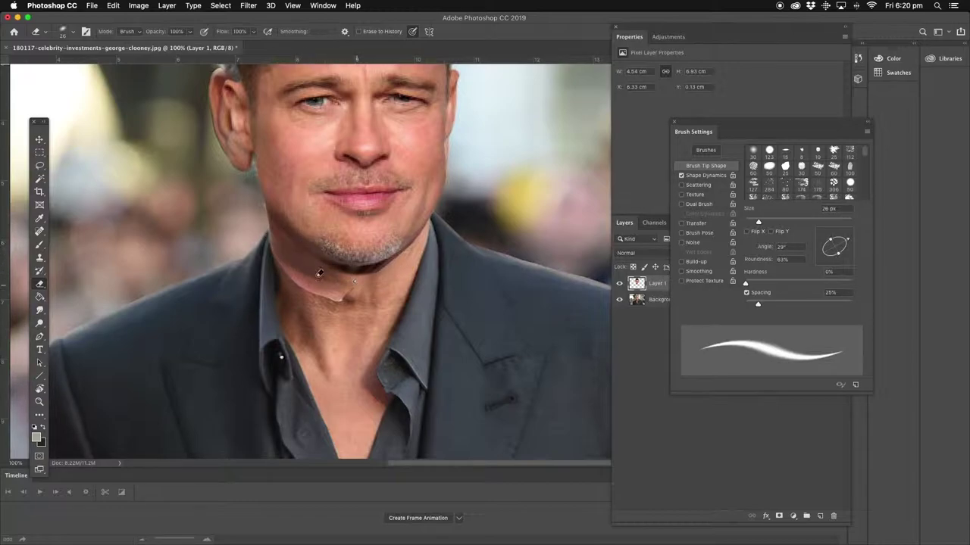
key(ctrl+z)
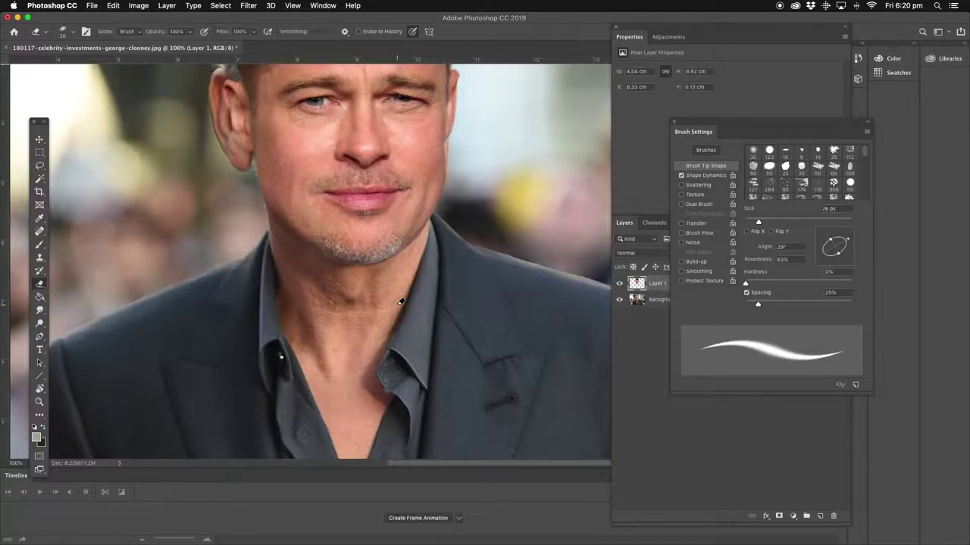
- Select the Background layer and choose the Clone Stamp tool for the grey hair showing beside the pasted head
click(40, 402)
alt+click(334, 134)
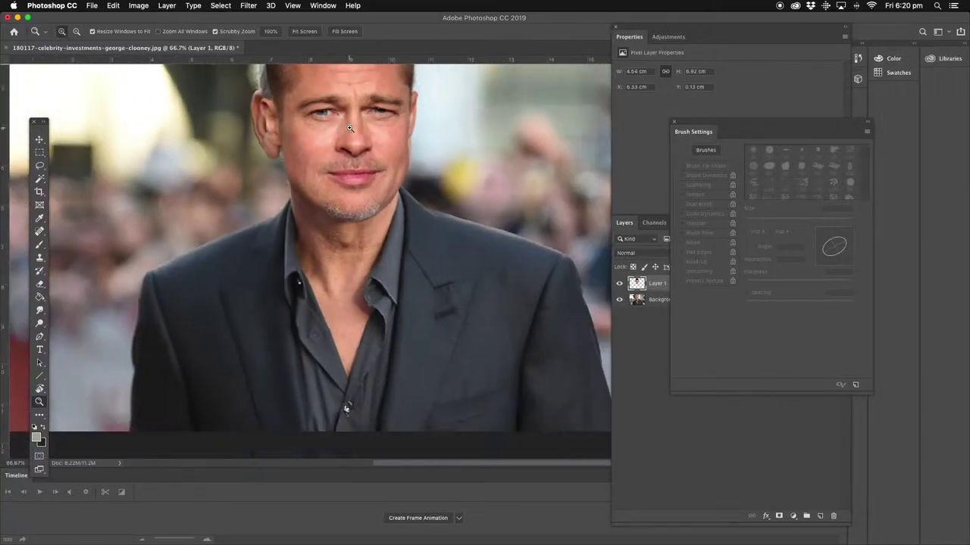
drag(349, 120, 352, 193)
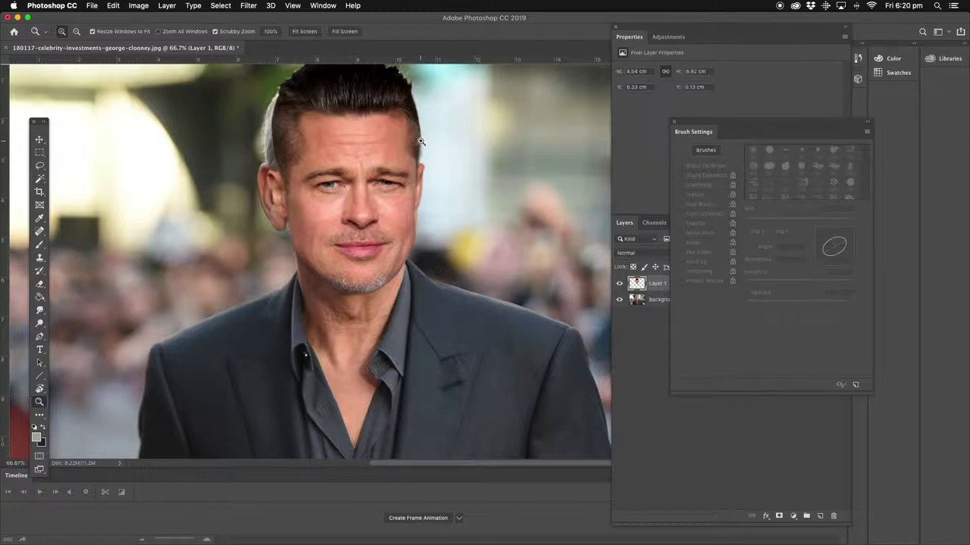
drag(365, 144, 368, 175)
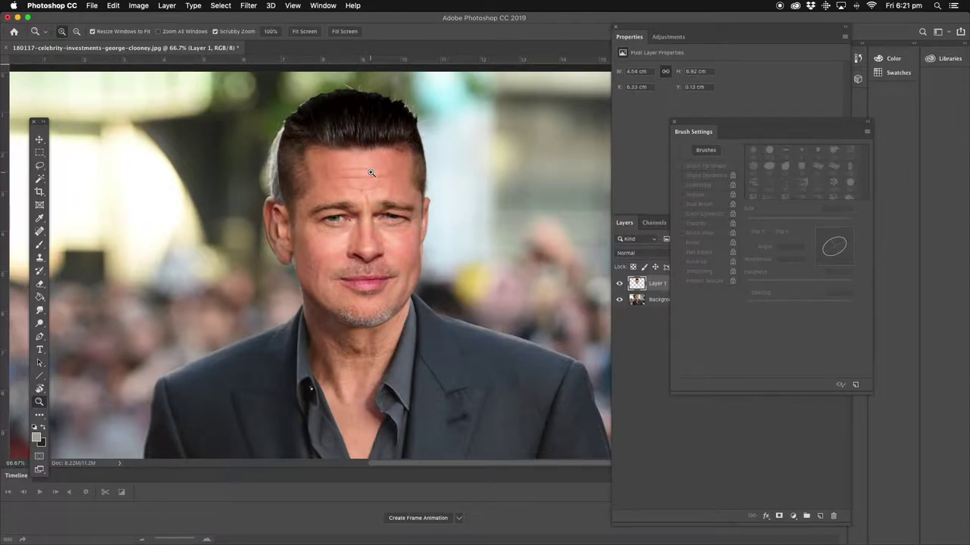
click(641, 314)
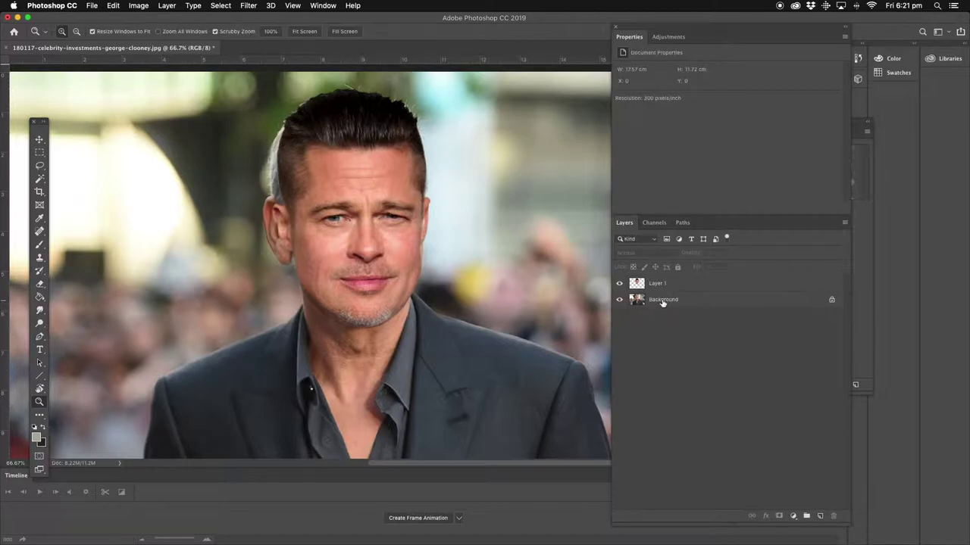
click(662, 301)
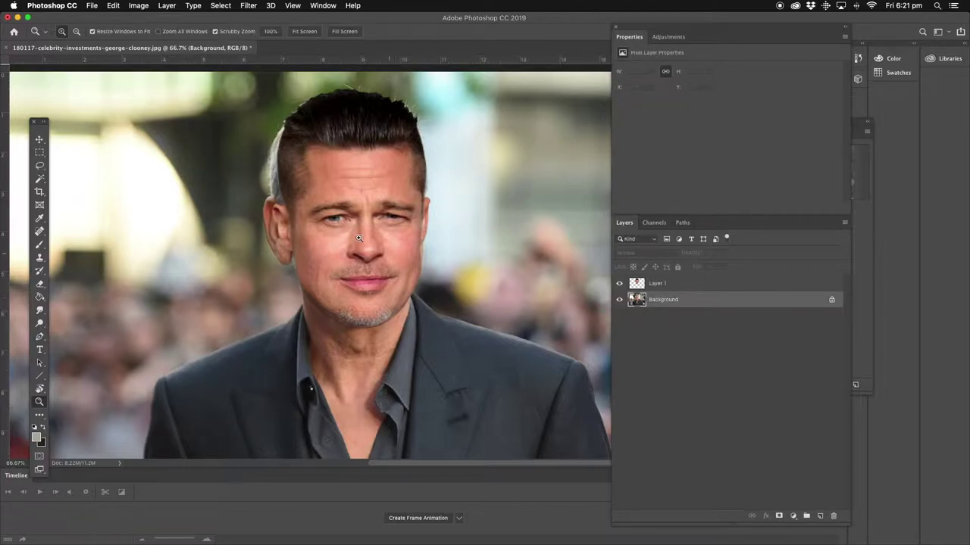
click(279, 193)
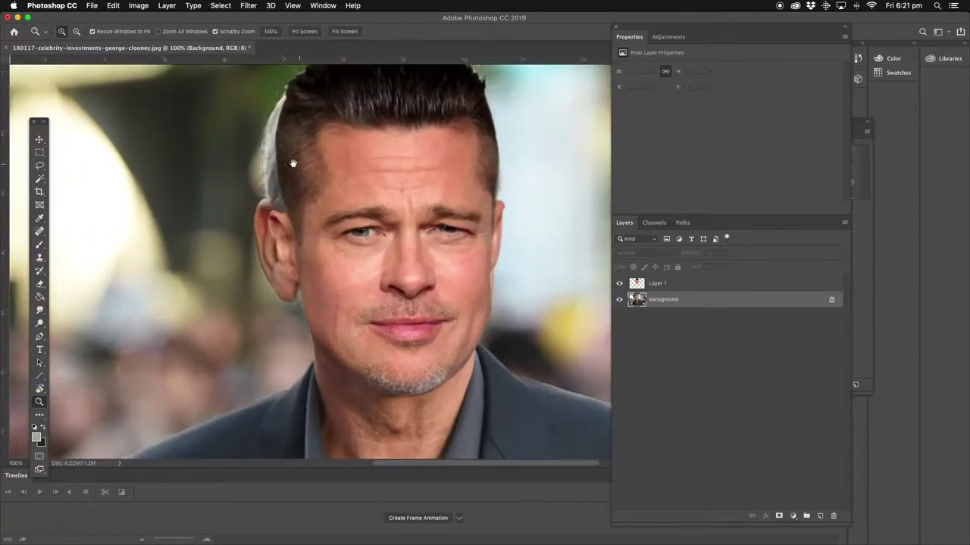
scroll(294, 165, up, 5)
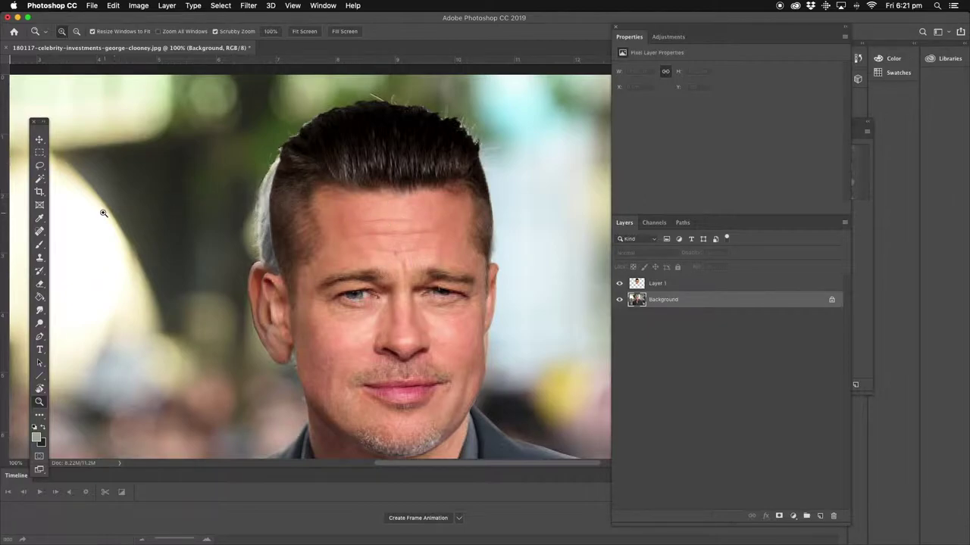
click(40, 258)
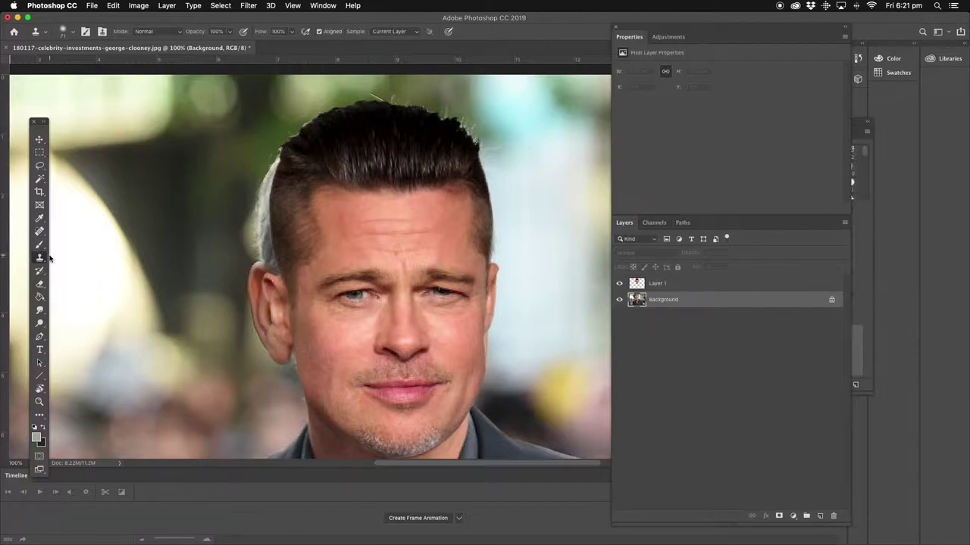